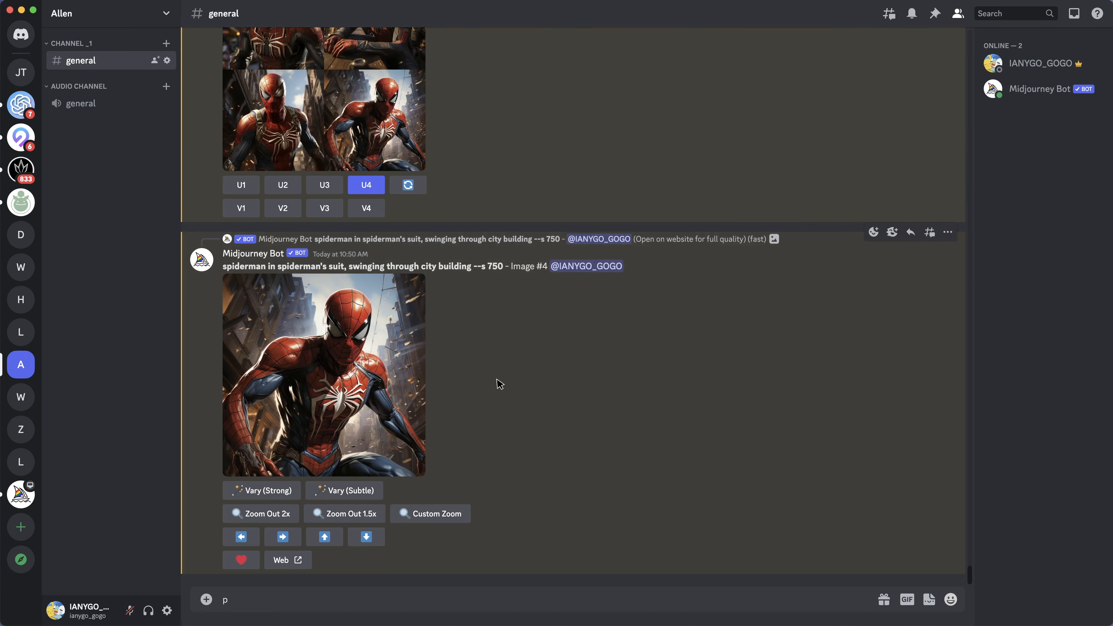
- Submit a custom zoom-out of upscaled Spiderman image #4 with ", among buildings" added to the prompt, keeping --ar 1:1 --zoom 2
{"action": "left_click", "coordinate": [348, 358]}
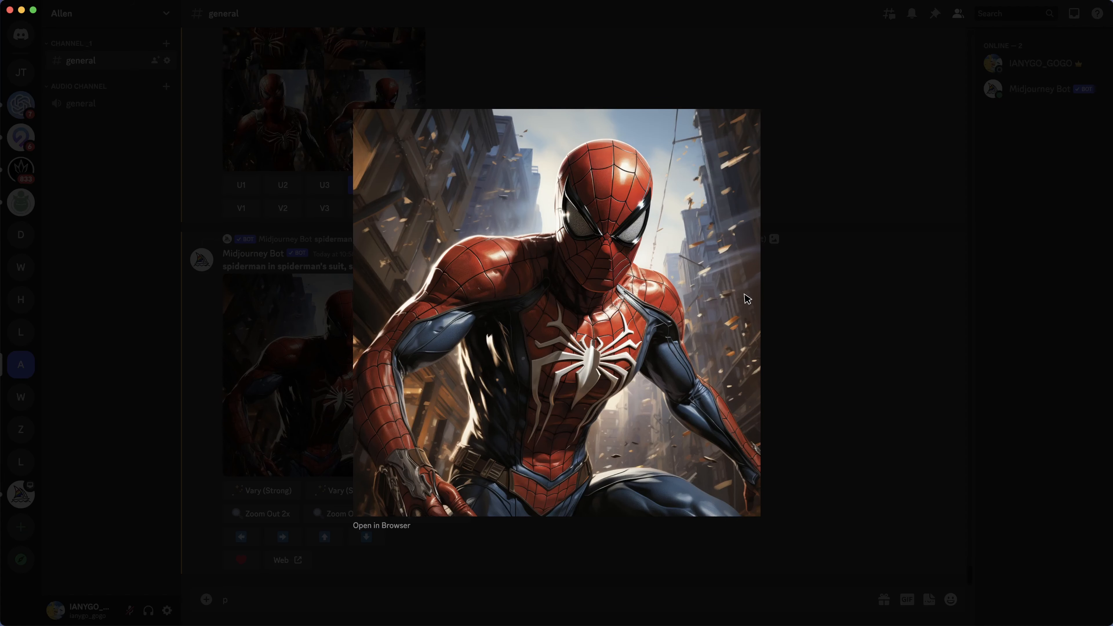
{"action": "left_click", "coordinate": [815, 282]}
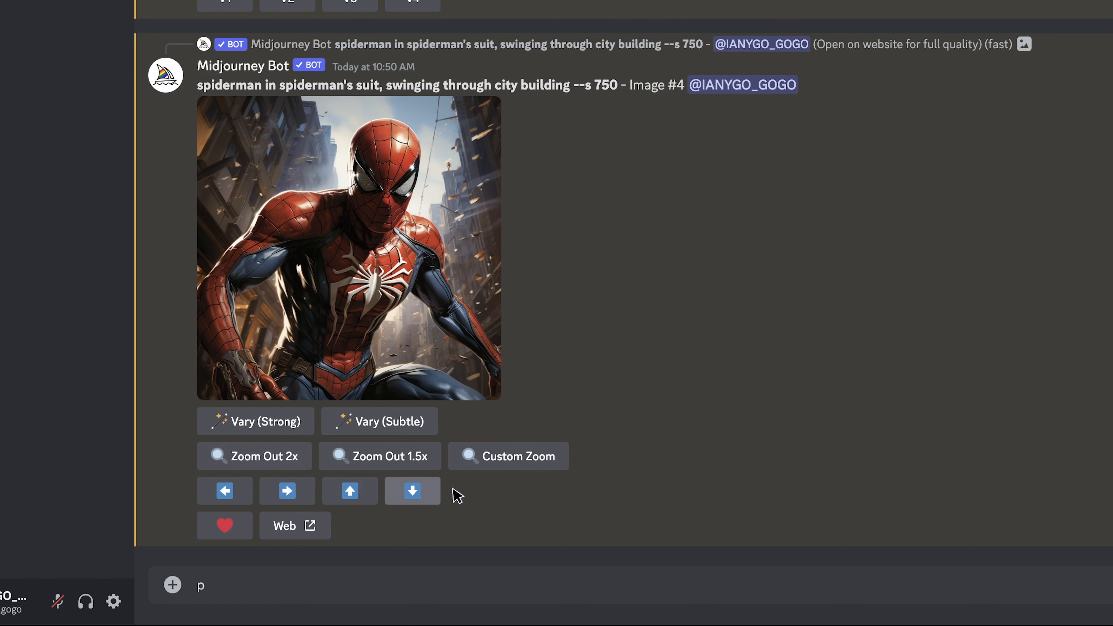
{"action": "left_click", "coordinate": [529, 460]}
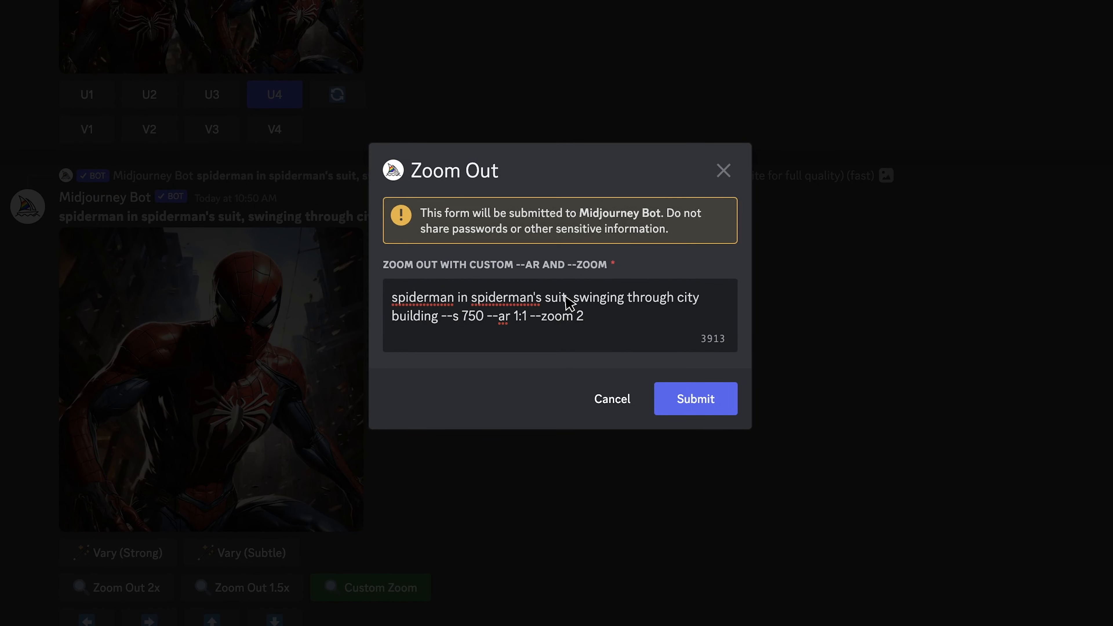
{"action": "left_click", "coordinate": [441, 315]}
{"action": "type", "text": ", among bulid"}
{"action": "key", "text": "BackSpace"}
{"action": "key", "text": "BackSpace"}
{"action": "key", "text": "BackSpace"}
{"action": "type", "text": "ildings"}
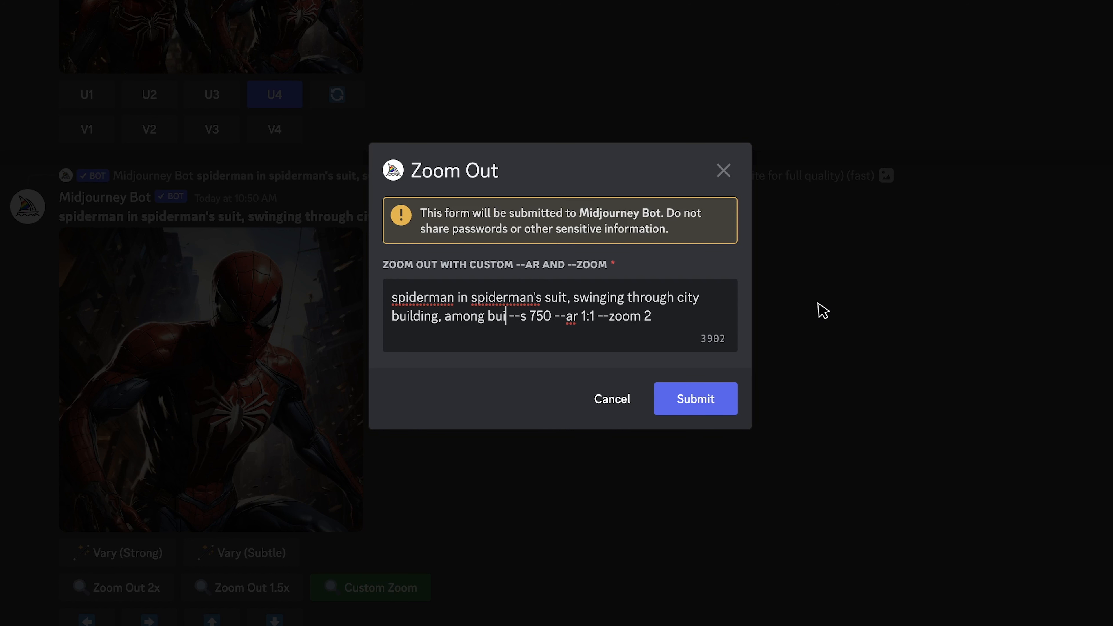
{"action": "left_click", "coordinate": [701, 403]}
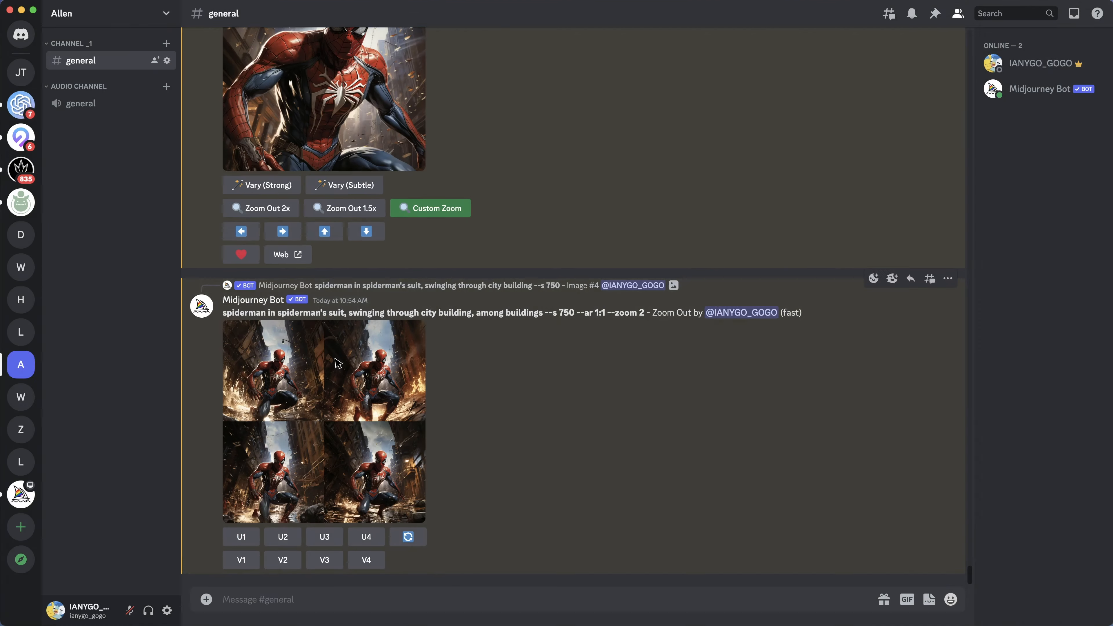
- Inspect the zoomed-out image grid at larger size and upscale its second image
{"action": "left_click", "coordinate": [334, 281]}
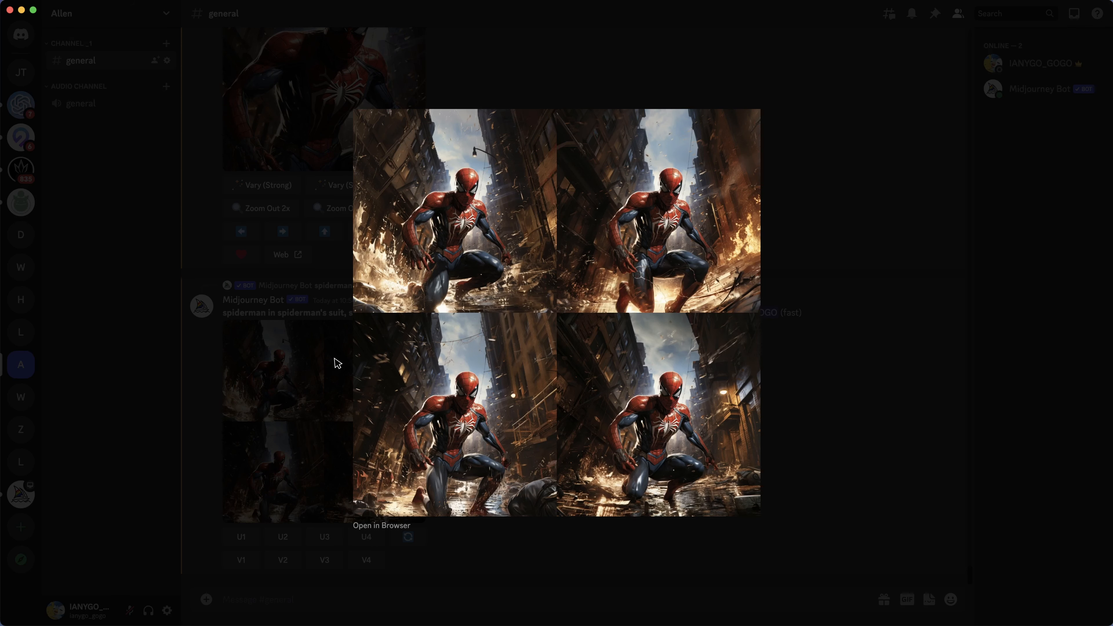
{"action": "left_click", "coordinate": [337, 363]}
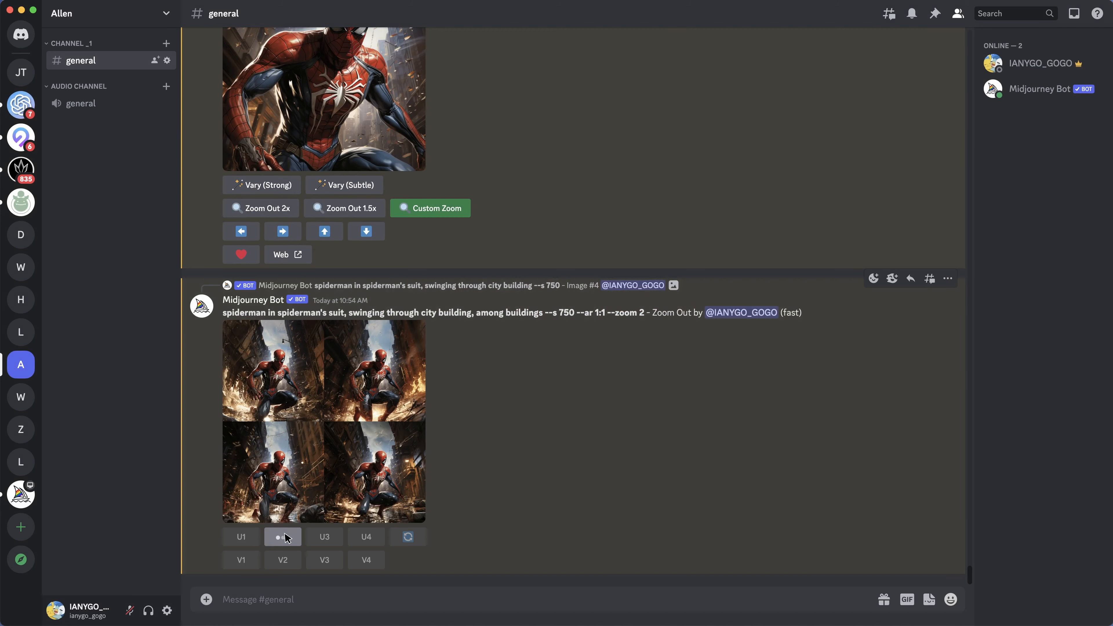
{"action": "left_click", "coordinate": [280, 533]}
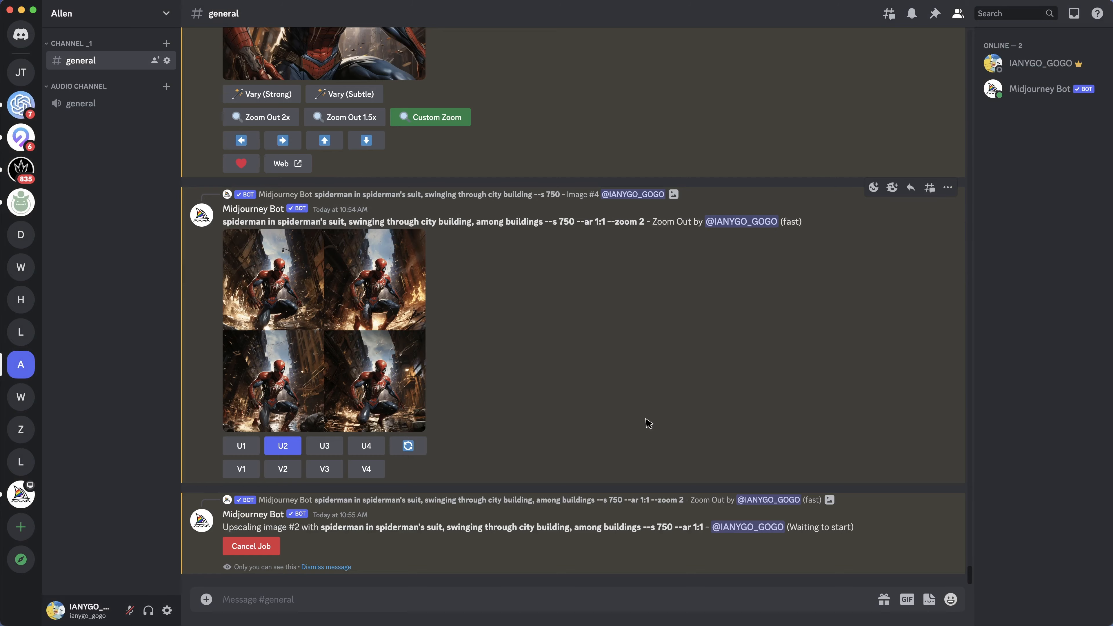
{"action": "left_click", "coordinate": [362, 380]}
{"action": "left_click", "coordinate": [802, 314]}
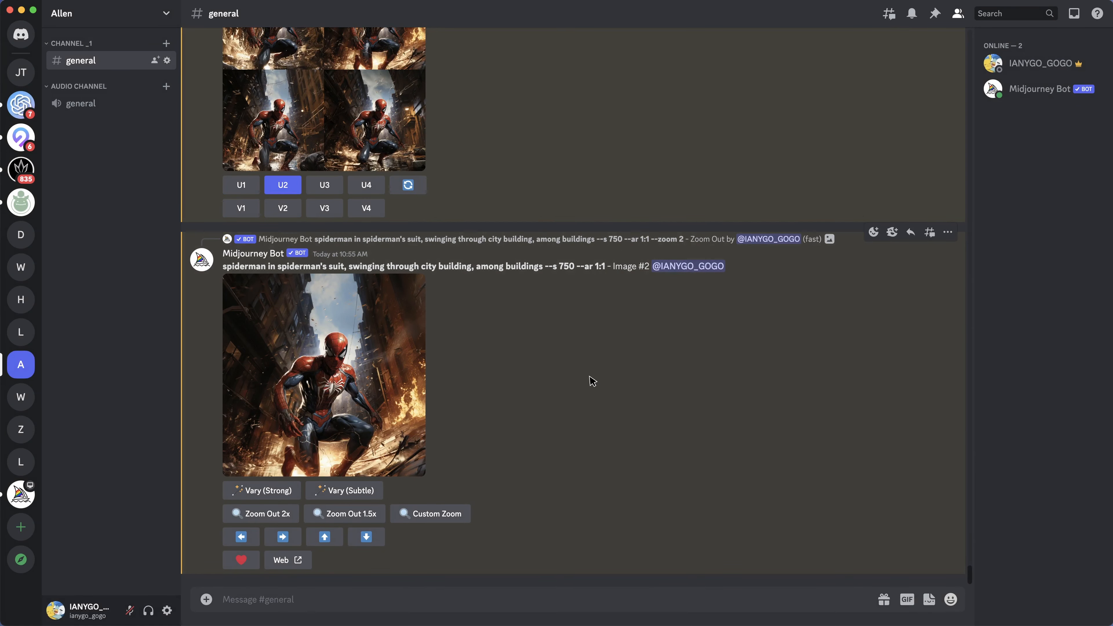
- Submit a custom zoom-out of the upscaled image #2 with ", swinging in the air" added to the prompt, at --ar 1:1 --zoom 2
{"action": "left_click", "coordinate": [424, 515]}
{"action": "left_click", "coordinate": [544, 333]}
{"action": "type", "text": ", swing"}
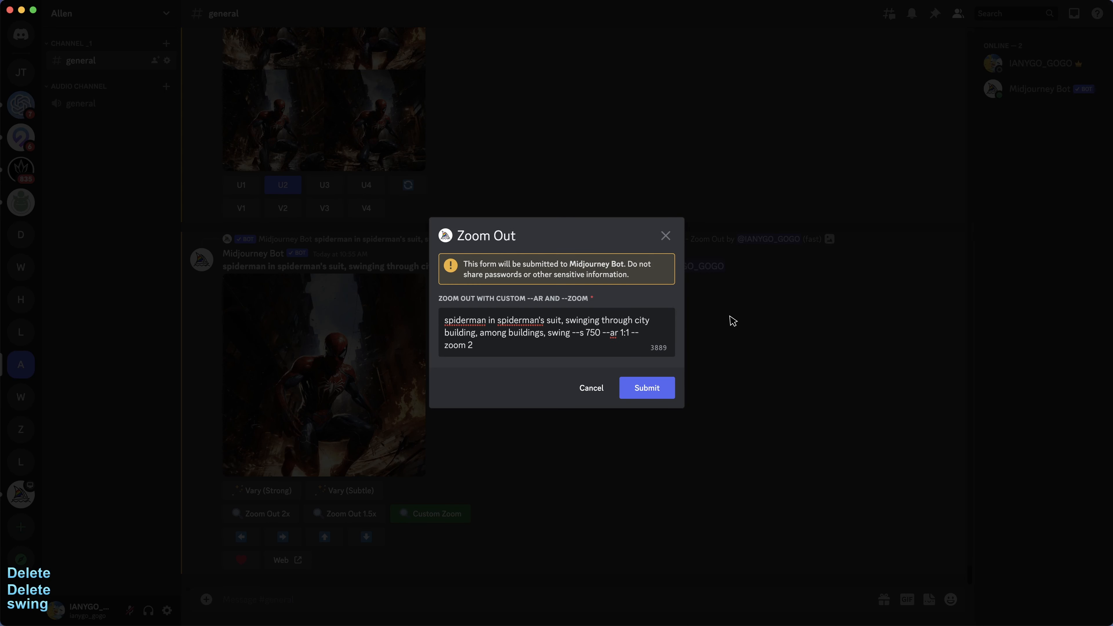
{"action": "type", "text": "ing in the air"}
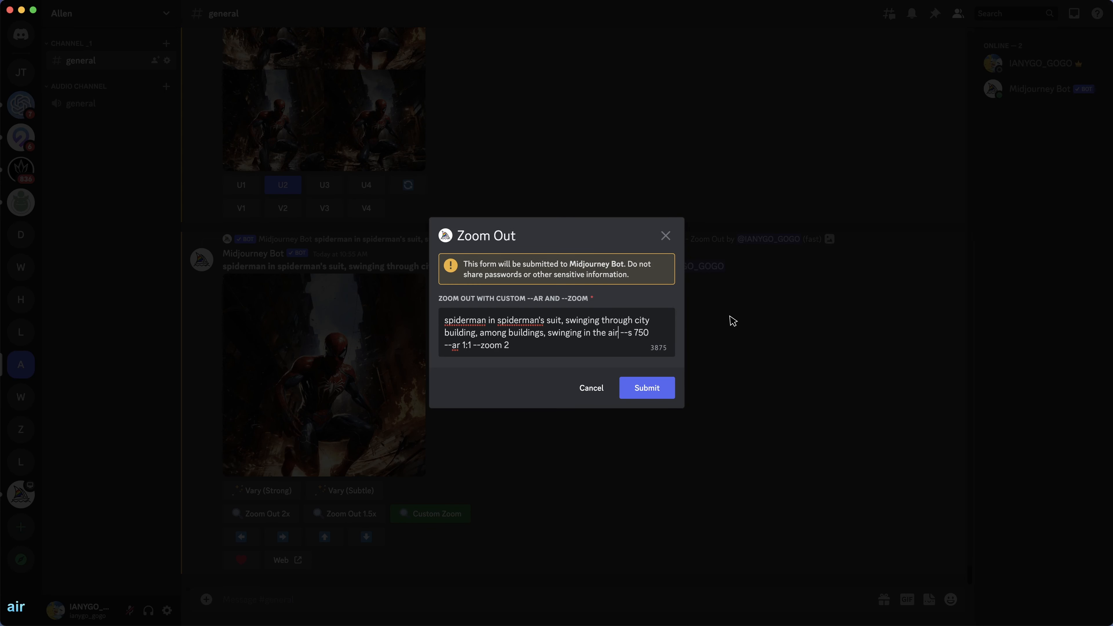
{"action": "left_click", "coordinate": [647, 388]}
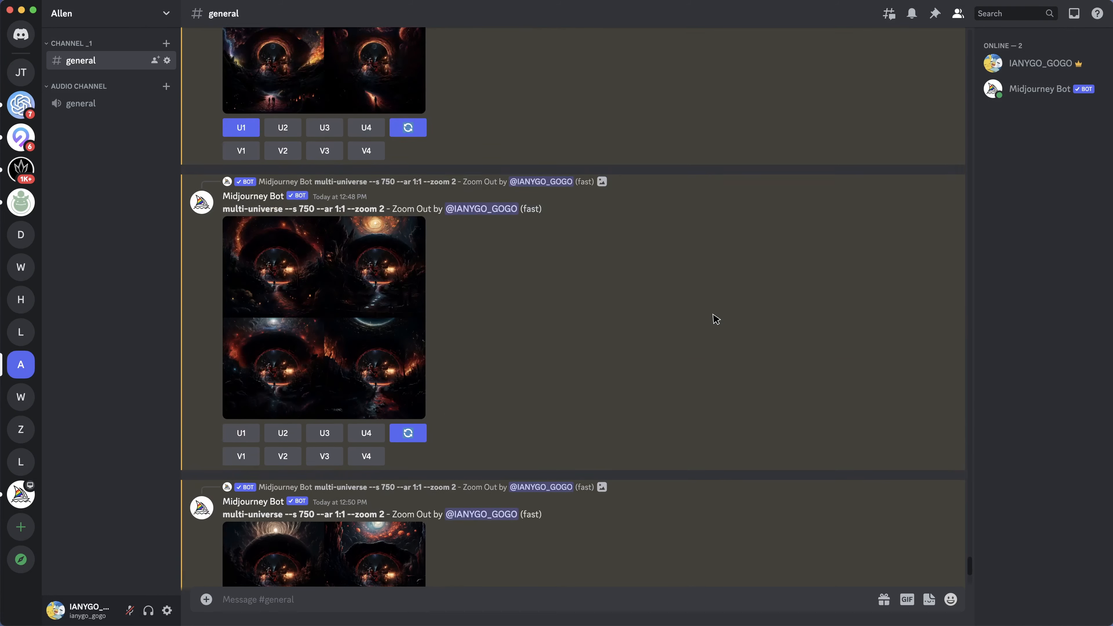
- Find the upscaled image of the garden with a turquoise stream in the channel history and open it in the browser for saving
{"action": "scroll", "coordinate": [553, 319], "scroll_direction": "up", "scroll_amount": 15}
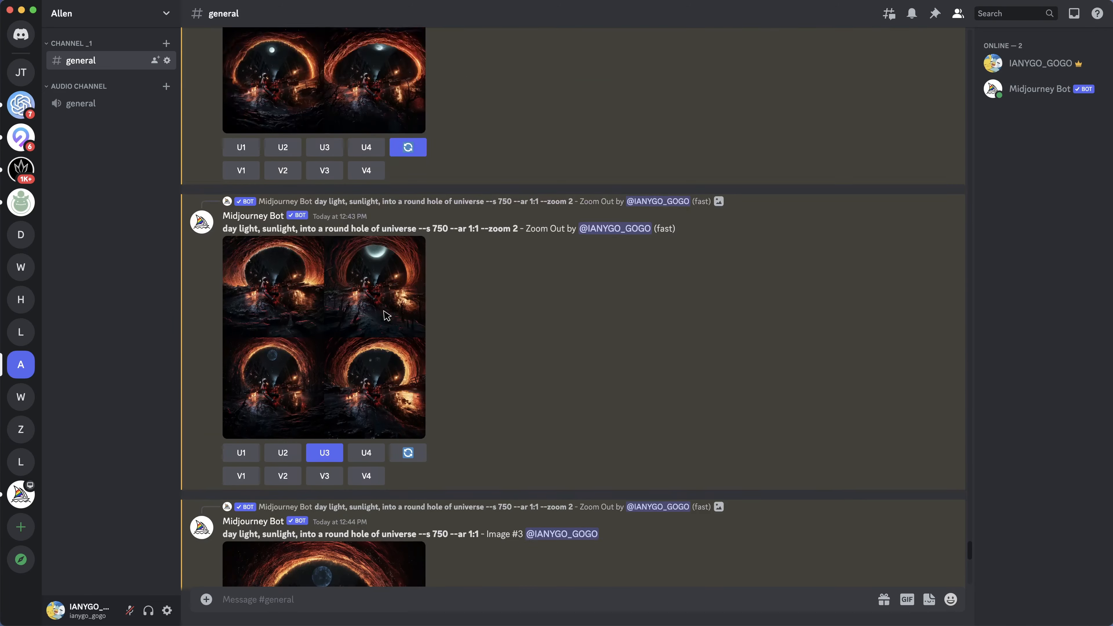
{"action": "scroll", "coordinate": [415, 273], "scroll_direction": "up", "scroll_amount": 5}
{"action": "left_click", "coordinate": [415, 273]}
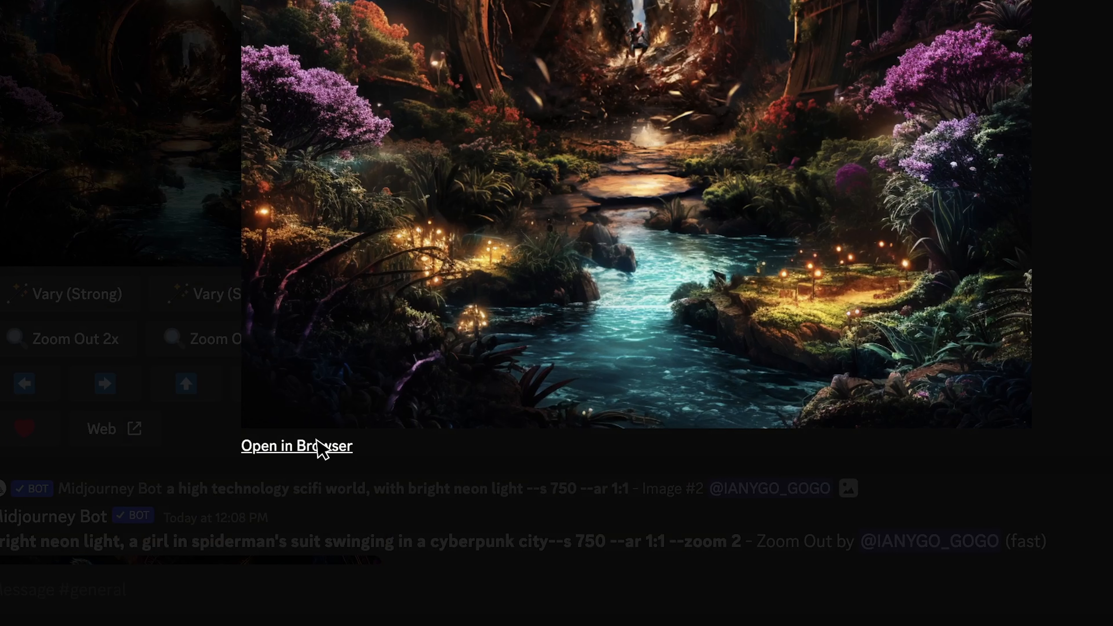
{"action": "left_click", "coordinate": [394, 525]}
{"action": "right_click", "coordinate": [547, 139]}
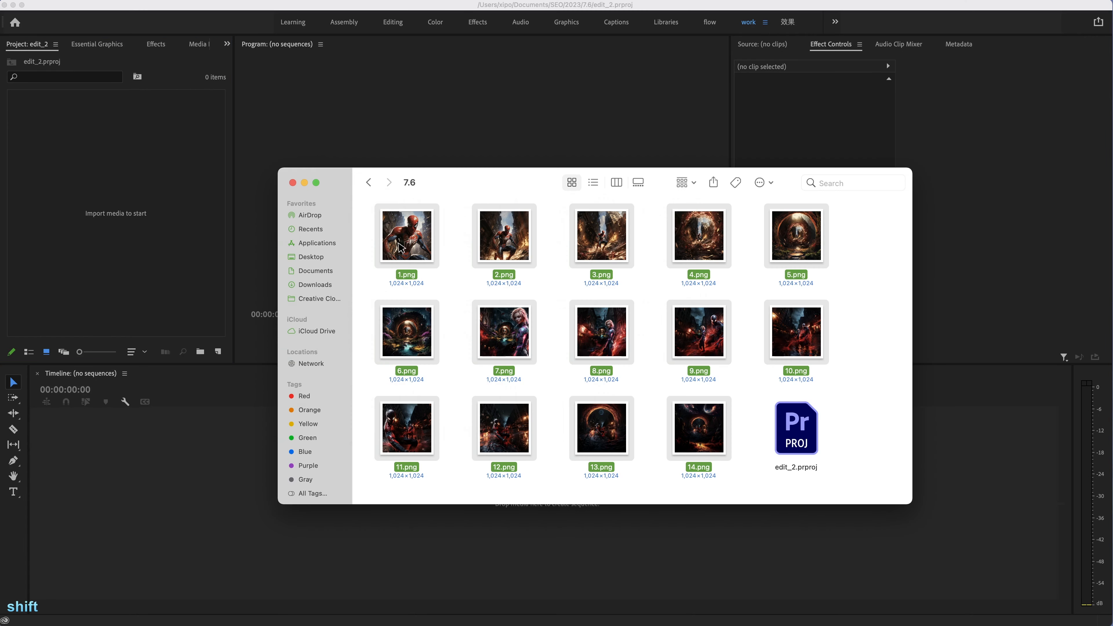
- Import 1.png through 14.png from the 7.6 folder into the project and create a sequence from them in numerical order
{"action": "left_click_drag", "start_coordinate": [407, 237], "coordinate": [123, 211]}
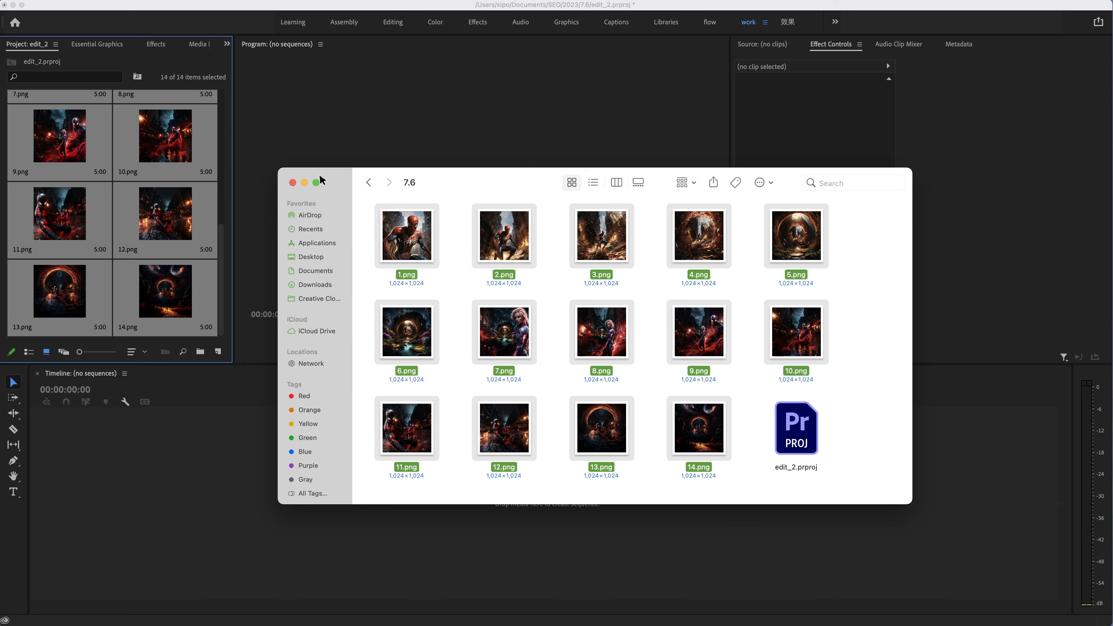
{"action": "left_click", "coordinate": [69, 110]}
{"action": "left_click", "coordinate": [60, 289], "text": "shift"}
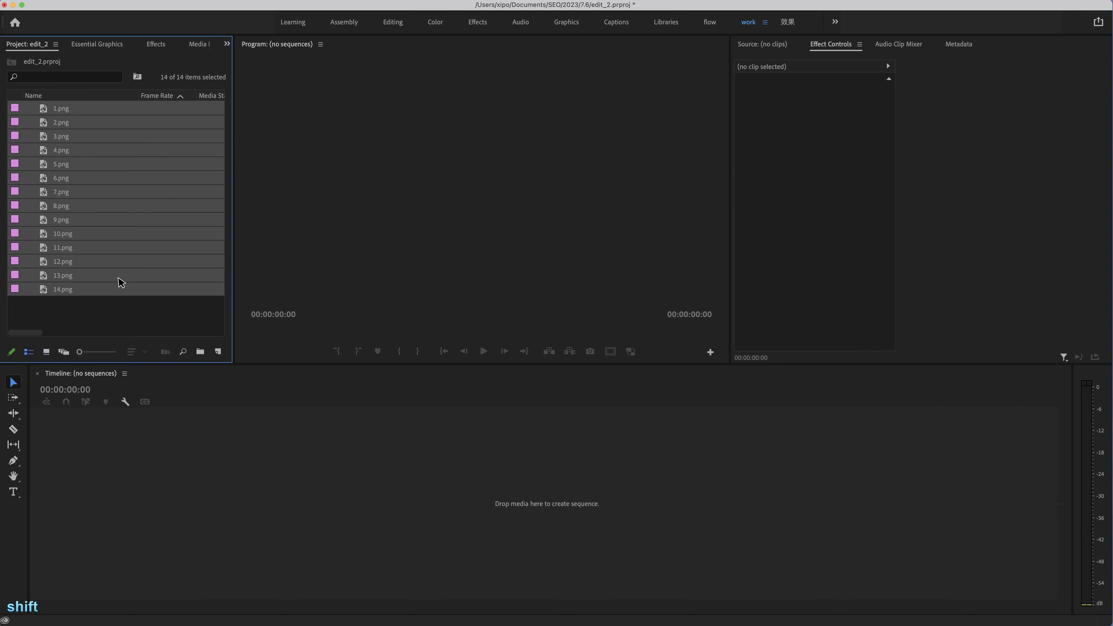
{"action": "left_click_drag", "start_coordinate": [217, 405], "coordinate": [154, 410]}
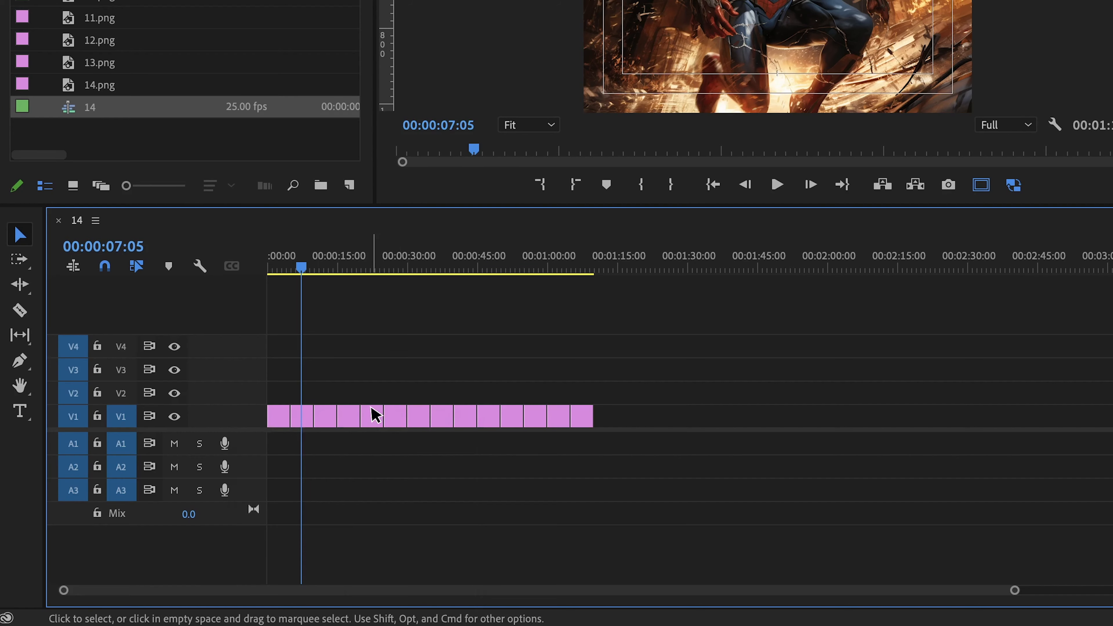
- Add ten video tracks to the sequence after Video 4
{"action": "right_click", "coordinate": [141, 495]}
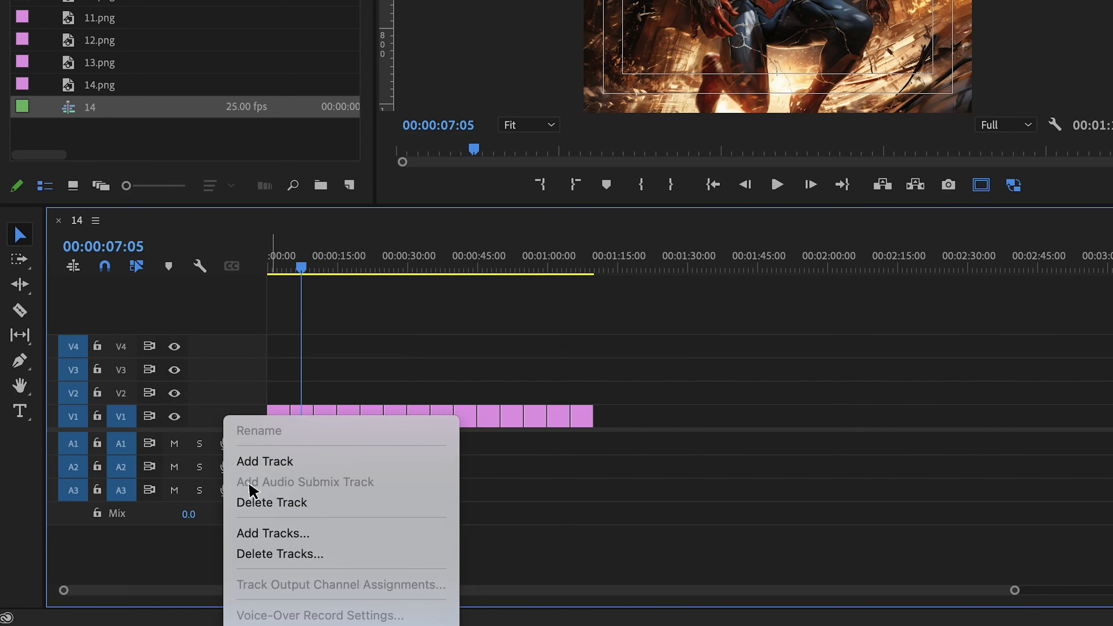
{"action": "left_click", "coordinate": [319, 536]}
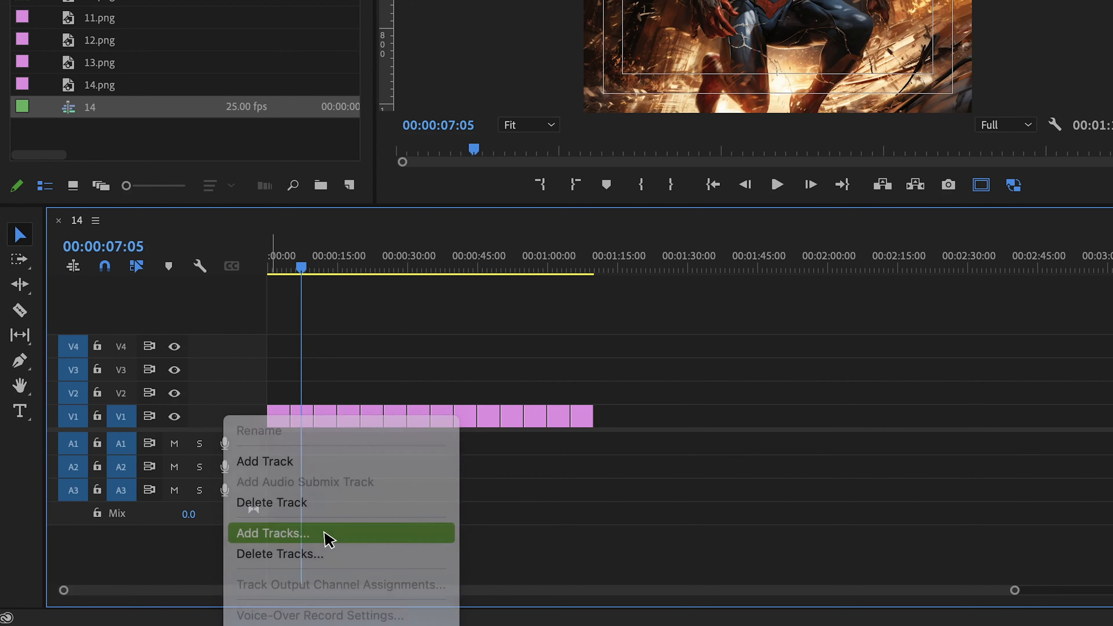
{"action": "left_click", "coordinate": [592, 130]}
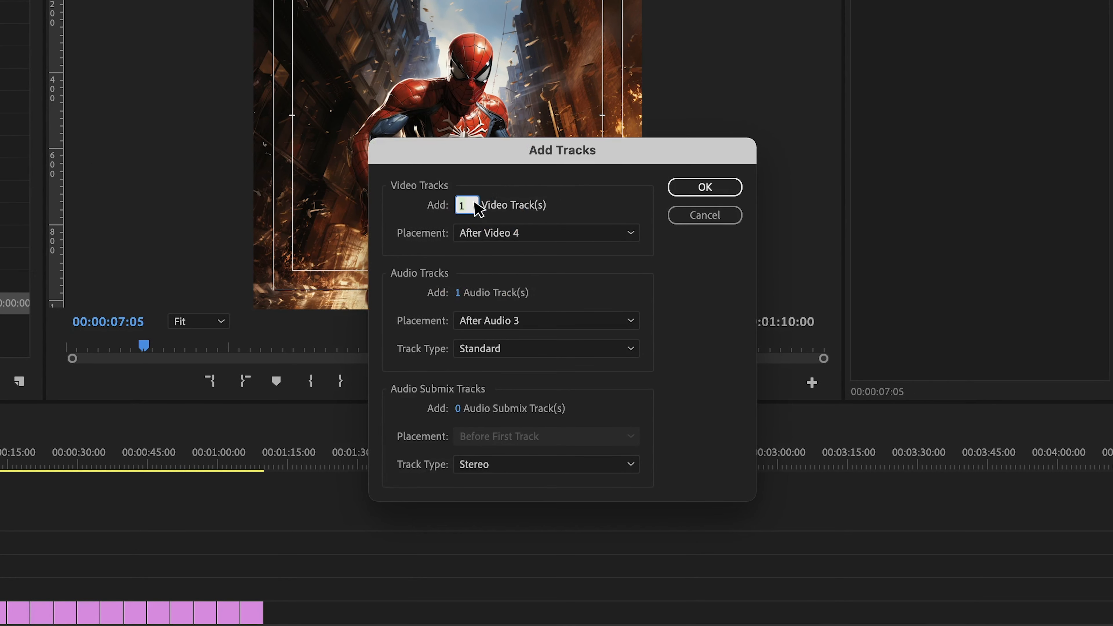
{"action": "type", "text": "0"}
{"action": "left_click", "coordinate": [705, 187]}
- Move all fourteen image clips from track V1 up to track V14
{"action": "left_click_drag", "start_coordinate": [398, 584], "coordinate": [171, 415]}
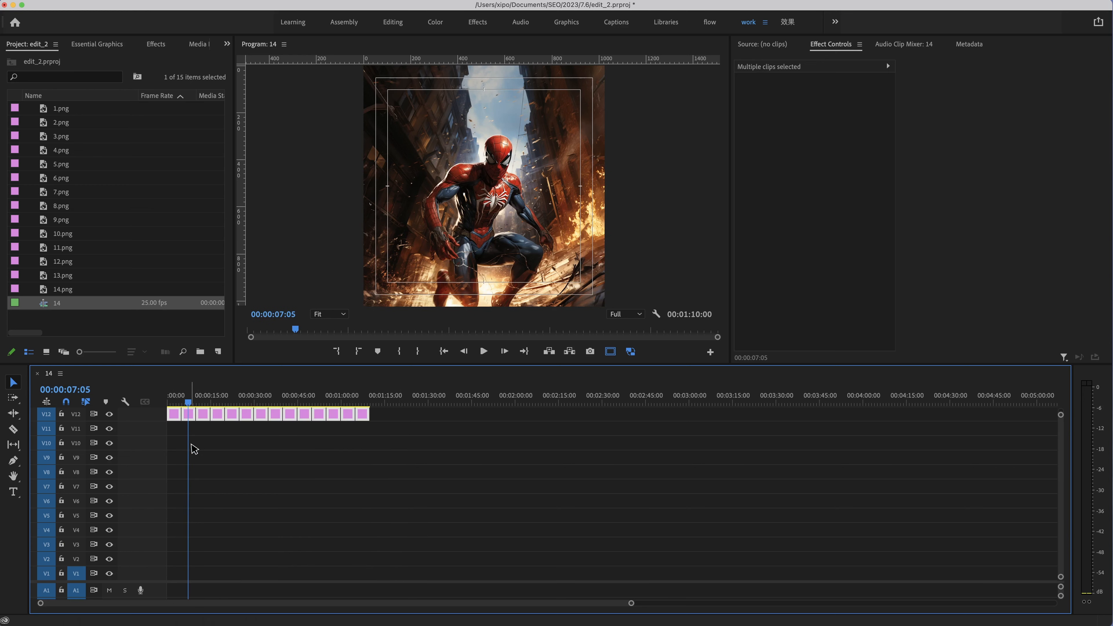
{"action": "scroll", "coordinate": [189, 451], "scroll_direction": "up", "scroll_amount": 2}
{"action": "left_click_drag", "start_coordinate": [172, 454], "coordinate": [174, 424]}
{"action": "left_click", "coordinate": [238, 461]}
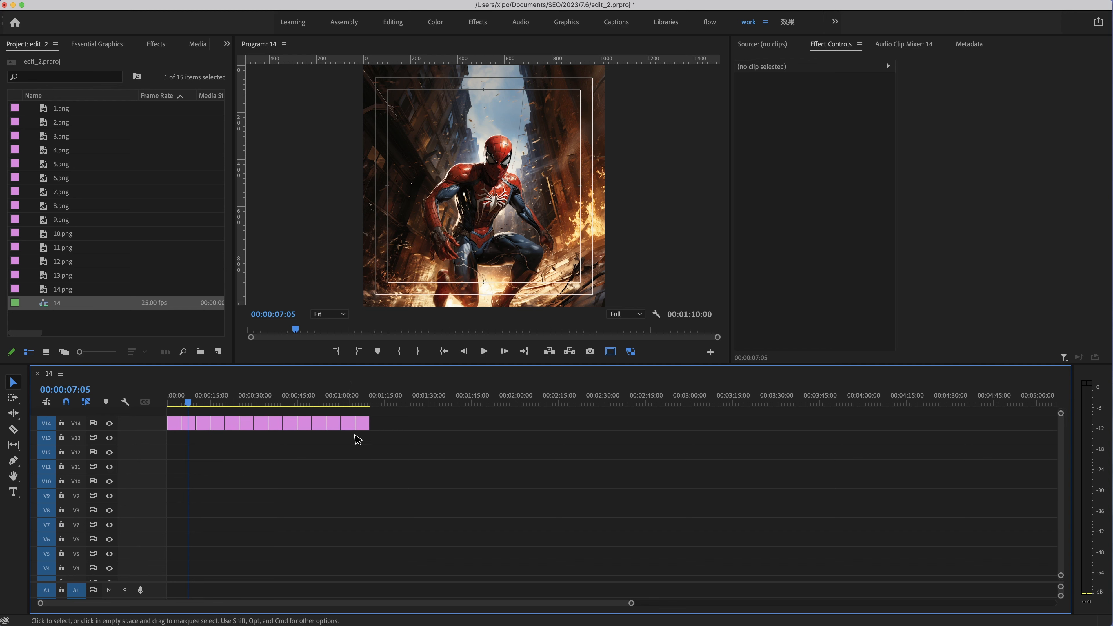
- Stagger the clips one track lower each in a descending staircase, from 2.png on V13 to 14.png on V1
{"action": "left_click_drag", "start_coordinate": [390, 445], "coordinate": [197, 432]}
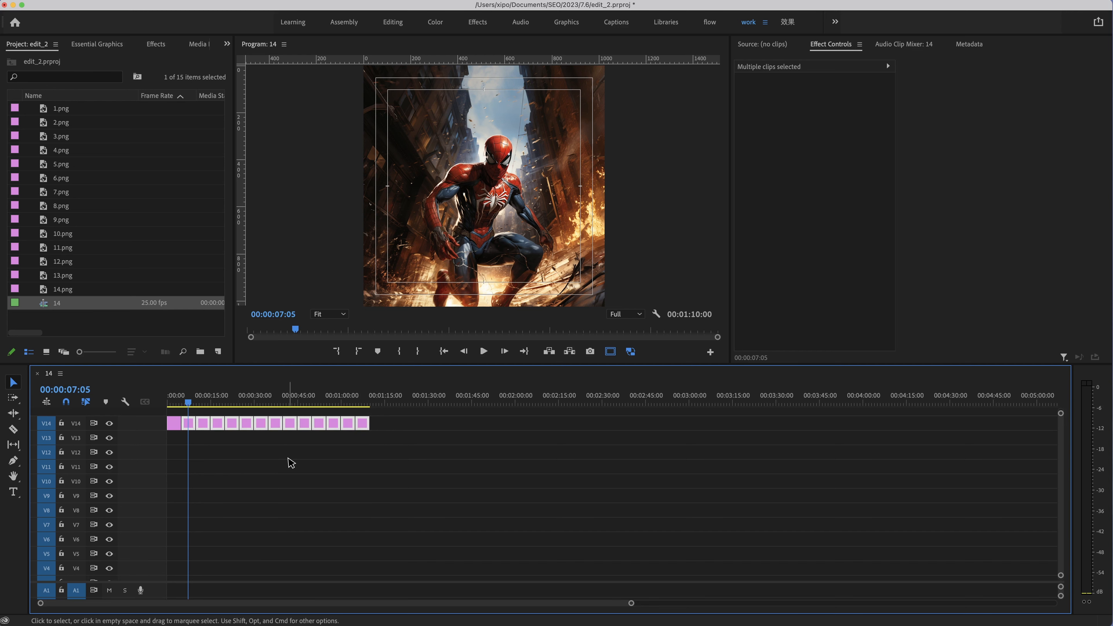
{"action": "key", "text": "alt+Down"}
{"action": "left_click_drag", "start_coordinate": [386, 460], "coordinate": [245, 420]}
{"action": "key", "text": "alt+Down"}
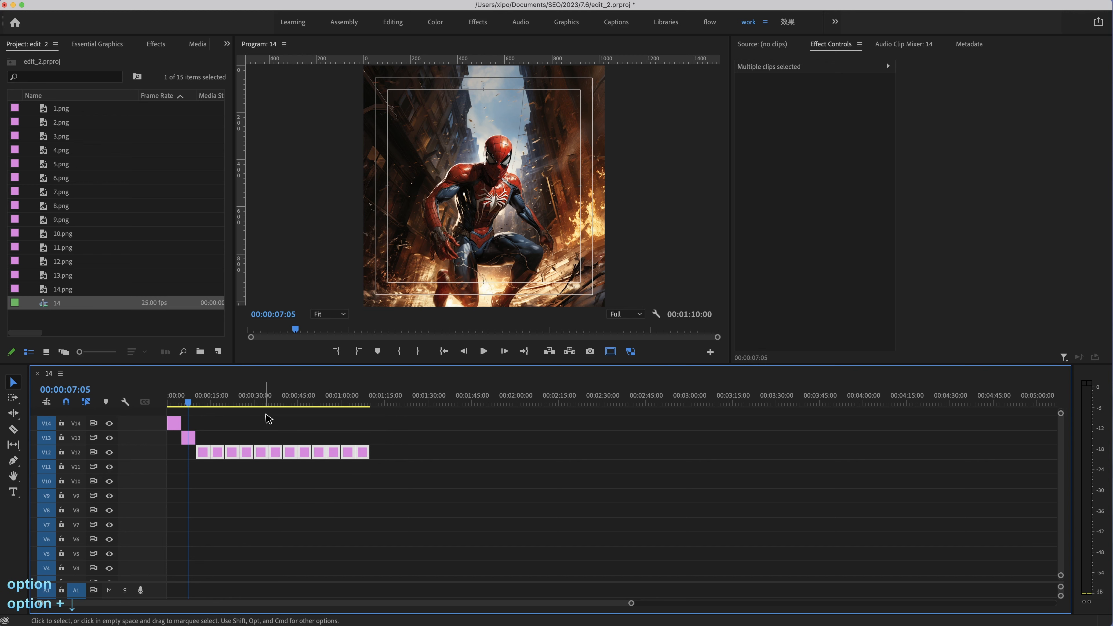
{"action": "left_click_drag", "start_coordinate": [458, 499], "coordinate": [218, 432]}
{"action": "key", "text": "alt+Down"}
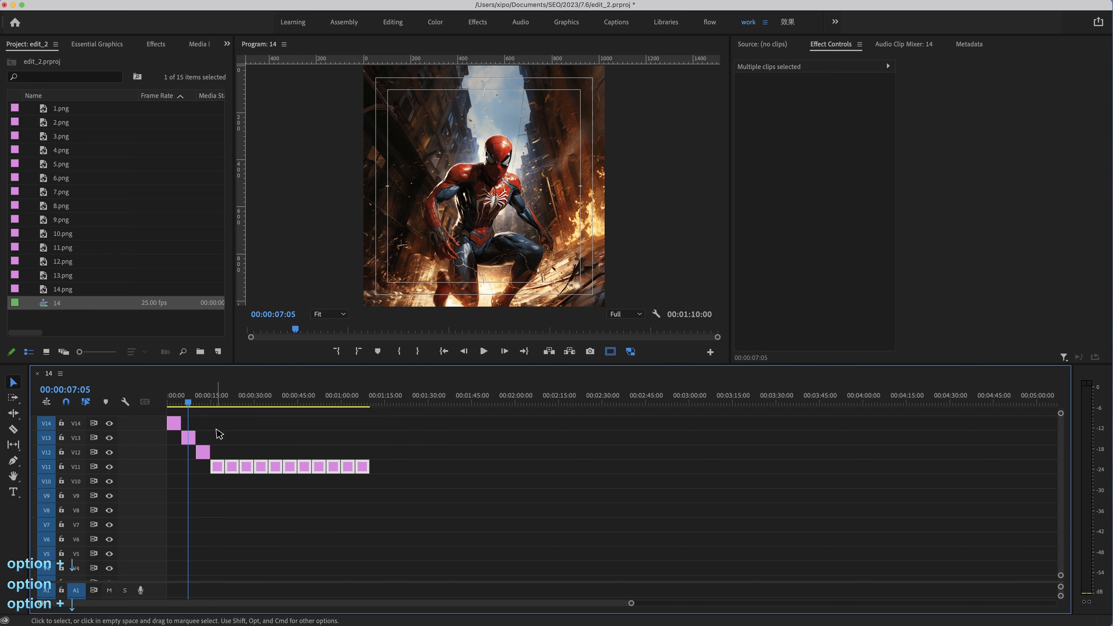
{"action": "left_click_drag", "start_coordinate": [429, 505], "coordinate": [225, 450]}
{"action": "key", "text": "alt+Down"}
{"action": "key", "text": "alt+Down"}
{"action": "key", "text": "alt+Down"}
{"action": "left_click_drag", "start_coordinate": [395, 533], "coordinate": [274, 491]}
{"action": "key", "text": "alt+Down"}
{"action": "key", "text": "alt+Down"}
{"action": "scroll", "coordinate": [387, 517], "scroll_direction": "down", "scroll_amount": 2}
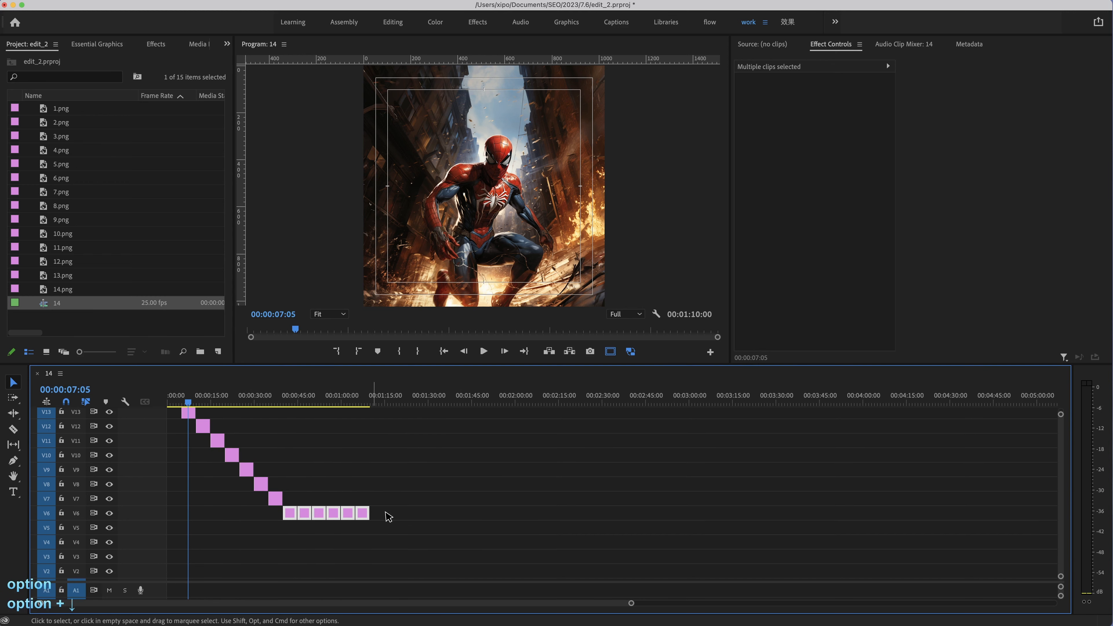
{"action": "left_click_drag", "start_coordinate": [387, 364], "coordinate": [388, 314]}
{"action": "key", "text": "alt+Down"}
{"action": "key", "text": "alt+Down"}
{"action": "left_click_drag", "start_coordinate": [388, 526], "coordinate": [359, 533]}
{"action": "key", "text": "alt+Down"}
{"action": "left_click_drag", "start_coordinate": [346, 524], "coordinate": [361, 550]}
{"action": "key", "text": "alt+Down"}
{"action": "left_click", "coordinate": [363, 553]}
{"action": "key", "text": "alt+Down"}
- Extend the starts of 2.png and 3.png to the sequence start and the starts of 4.png through 14.png ten seconds earlier
{"action": "scroll", "coordinate": [241, 458], "scroll_direction": "up", "scroll_amount": 5}
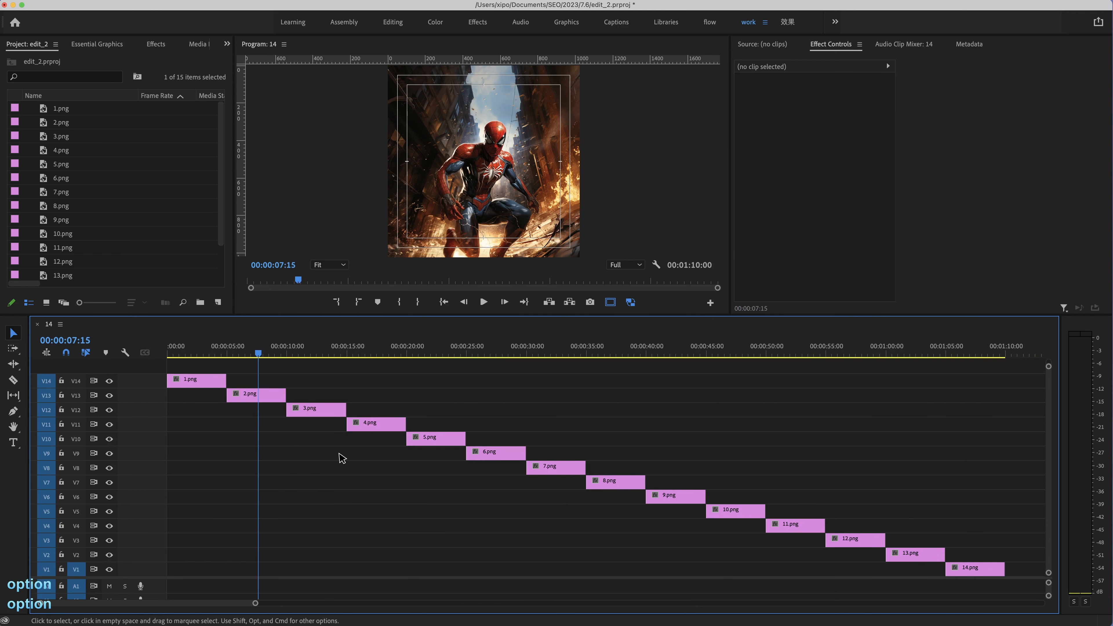
{"action": "left_click", "coordinate": [228, 395]}
{"action": "left_click_drag", "start_coordinate": [229, 400], "coordinate": [167, 397]}
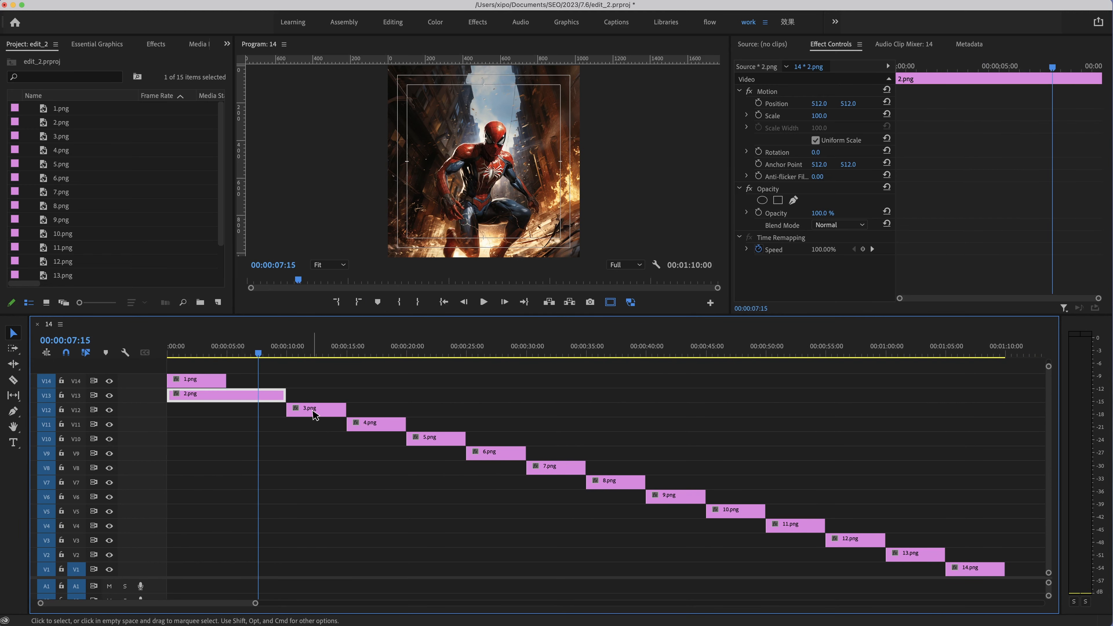
{"action": "left_click", "coordinate": [292, 413]}
{"action": "left_click_drag", "start_coordinate": [287, 411], "coordinate": [168, 412]}
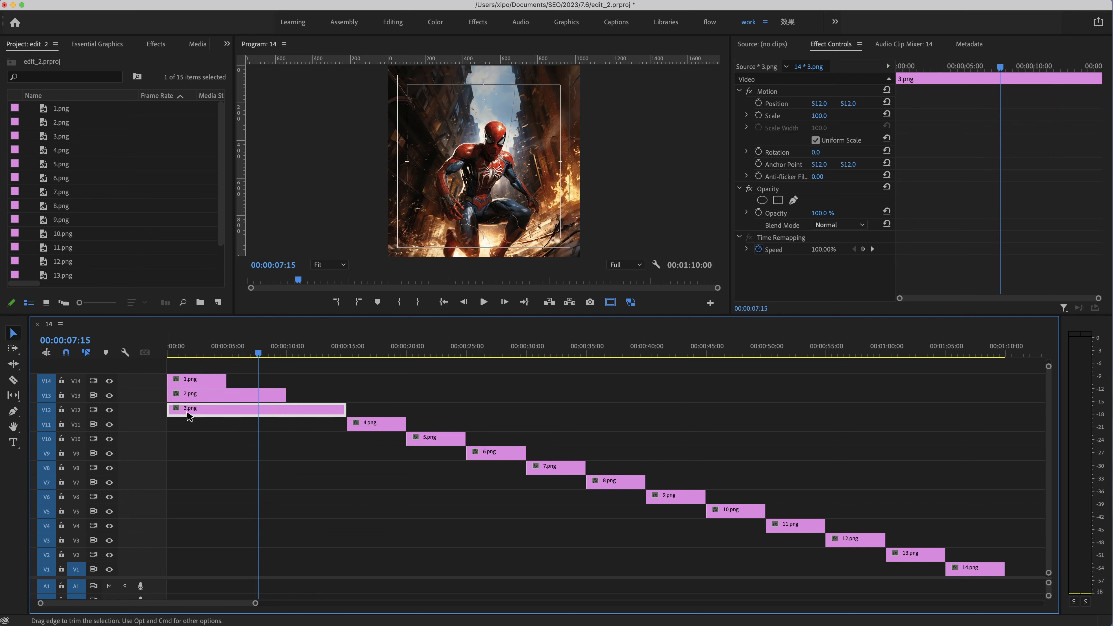
{"action": "left_click", "coordinate": [383, 397]}
{"action": "left_click_drag", "start_coordinate": [384, 397], "coordinate": [949, 565]}
{"action": "left_click_drag", "start_coordinate": [408, 439], "coordinate": [301, 439]}
{"action": "left_click", "coordinate": [571, 418]}
- Keyframe the Scale of 1.png at 100 at the sequence start and 50 at 00:00:04:24
{"action": "mouse_move", "coordinate": [258, 353]}
{"action": "left_mouse_down"}
{"action": "mouse_move", "coordinate": [219, 354]}
{"action": "mouse_move", "coordinate": [239, 354]}
{"action": "left_mouse_up"}
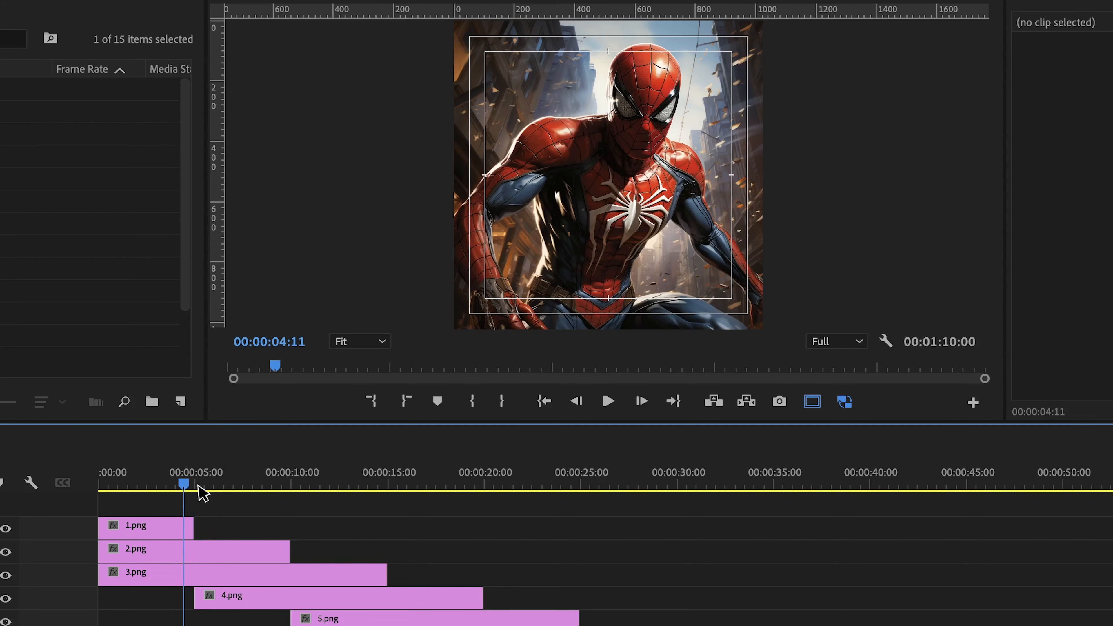
{"action": "left_click_drag", "start_coordinate": [219, 494], "coordinate": [55, 489]}
{"action": "left_click", "coordinate": [152, 526]}
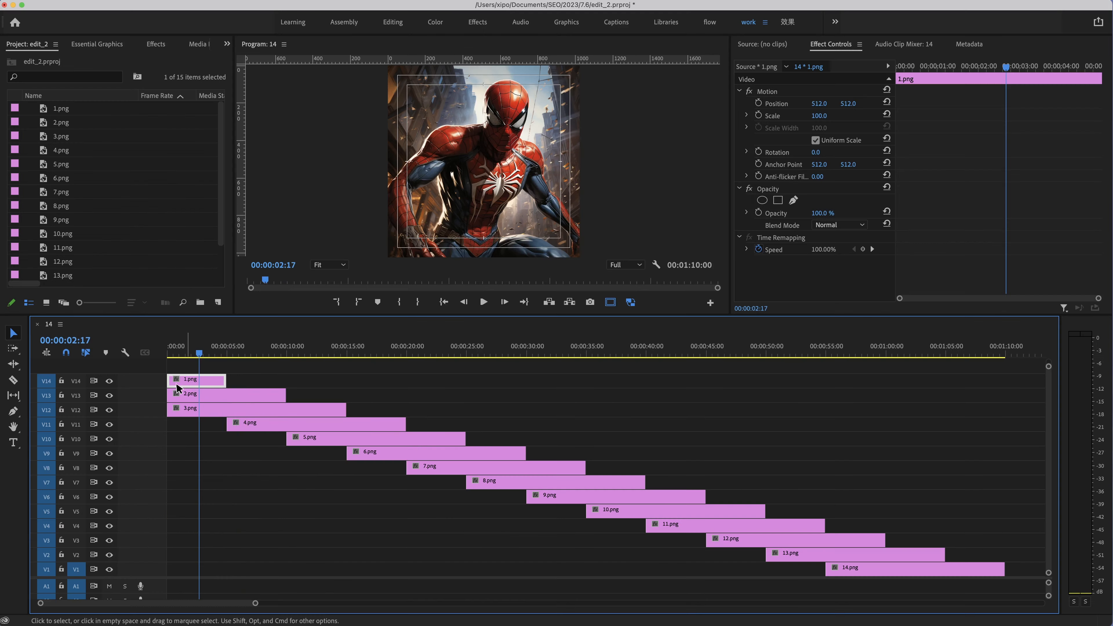
{"action": "left_click_drag", "start_coordinate": [151, 485], "coordinate": [51, 485]}
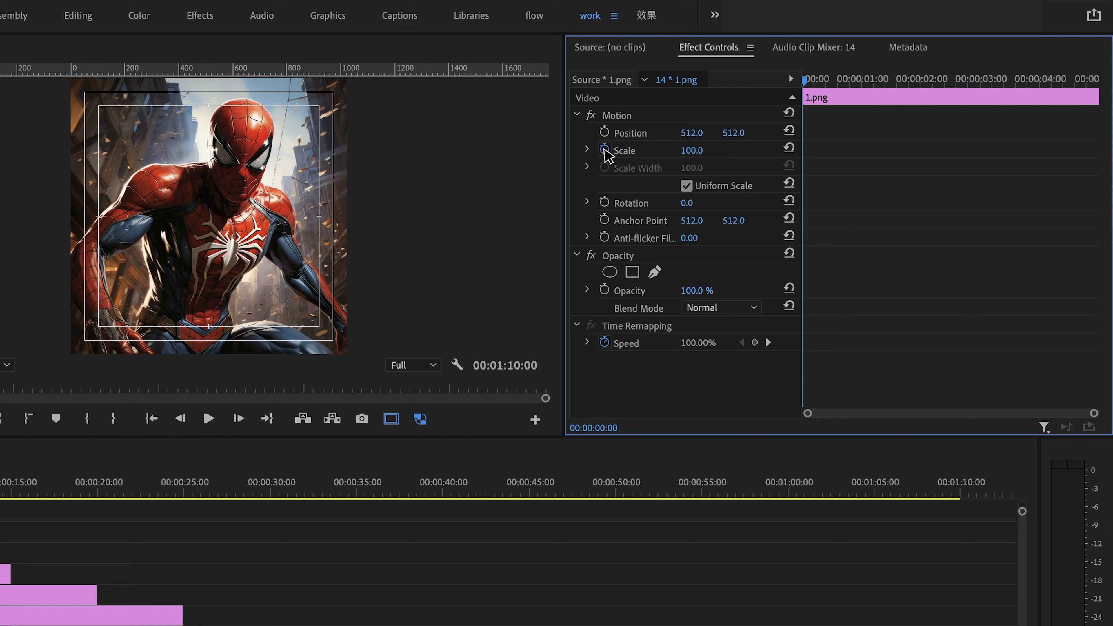
{"action": "left_click", "coordinate": [758, 116]}
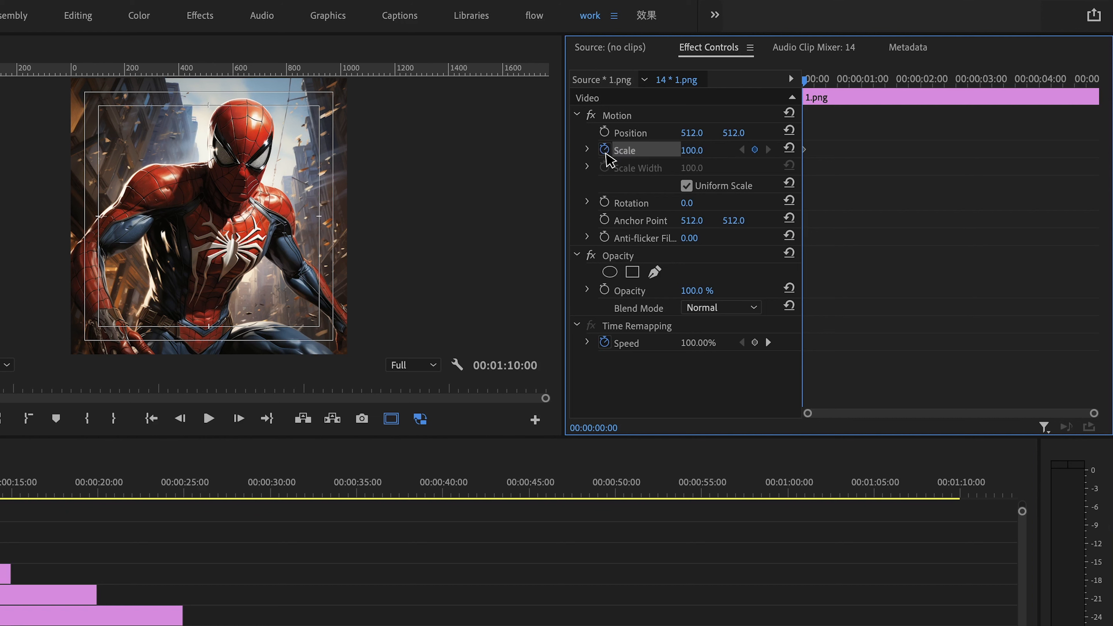
{"action": "left_click_drag", "start_coordinate": [848, 85], "coordinate": [1102, 79]}
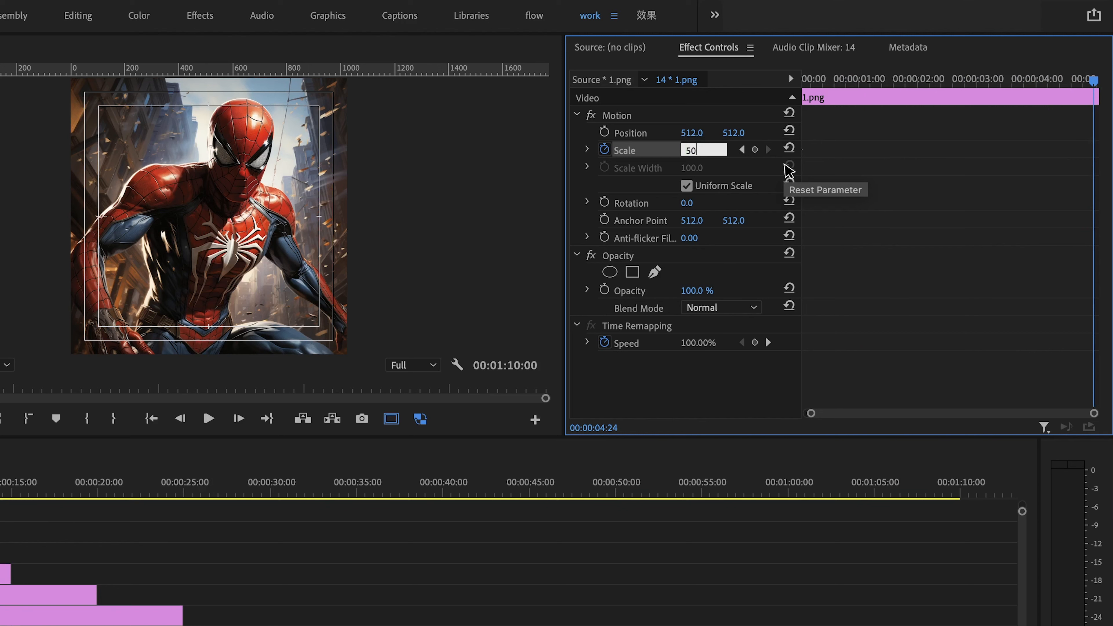
{"action": "key", "text": "Return"}
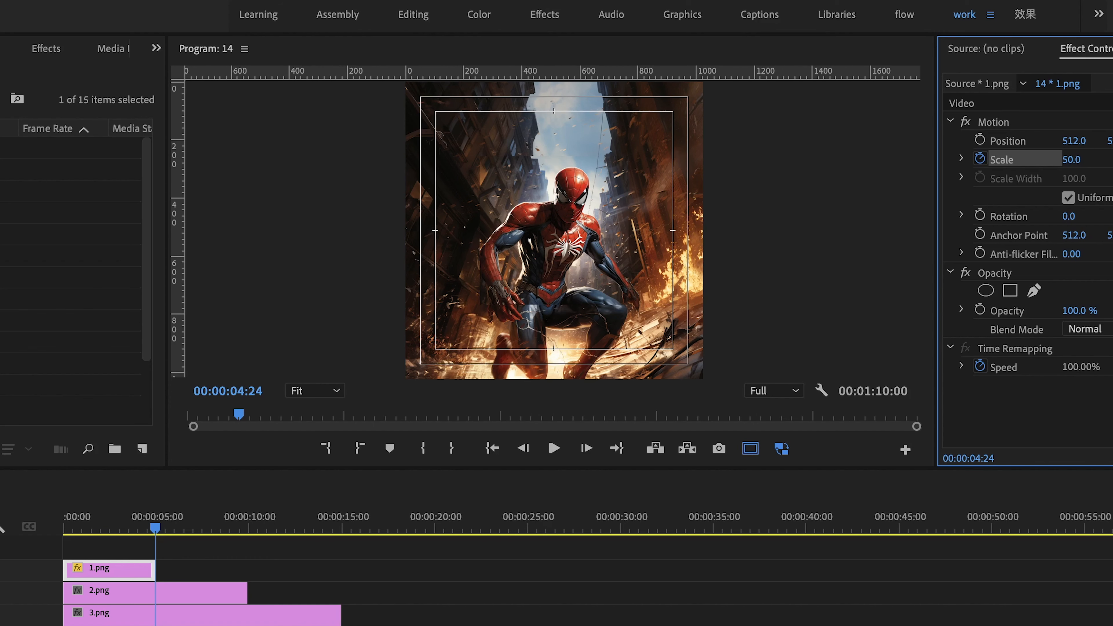
- Keyframe the Scale of 2.png at 200 at the sequence start, 100 at 00:00:04:24 and 50 at 00:00:09:24
{"action": "mouse_move", "coordinate": [865, 80]}
{"action": "left_mouse_down"}
{"action": "mouse_move", "coordinate": [802, 81]}
{"action": "mouse_move", "coordinate": [866, 81]}
{"action": "left_mouse_up"}
{"action": "left_click_drag", "start_coordinate": [83, 528], "coordinate": [155, 527]}
{"action": "left_click", "coordinate": [149, 598]}
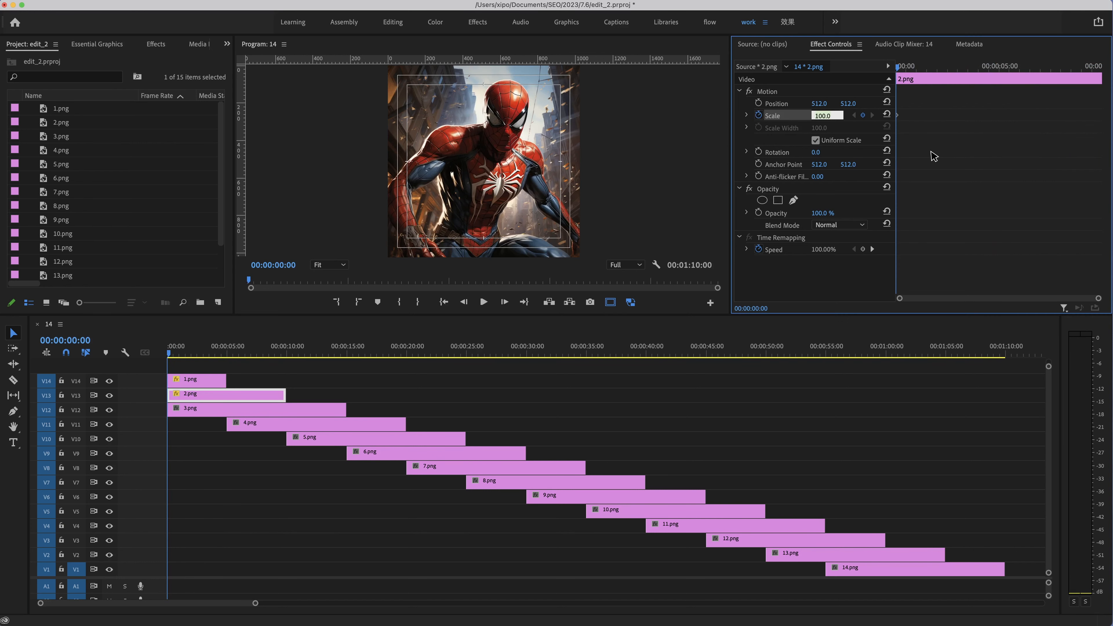
{"action": "type", "text": "0"}
{"action": "key", "text": "Return"}
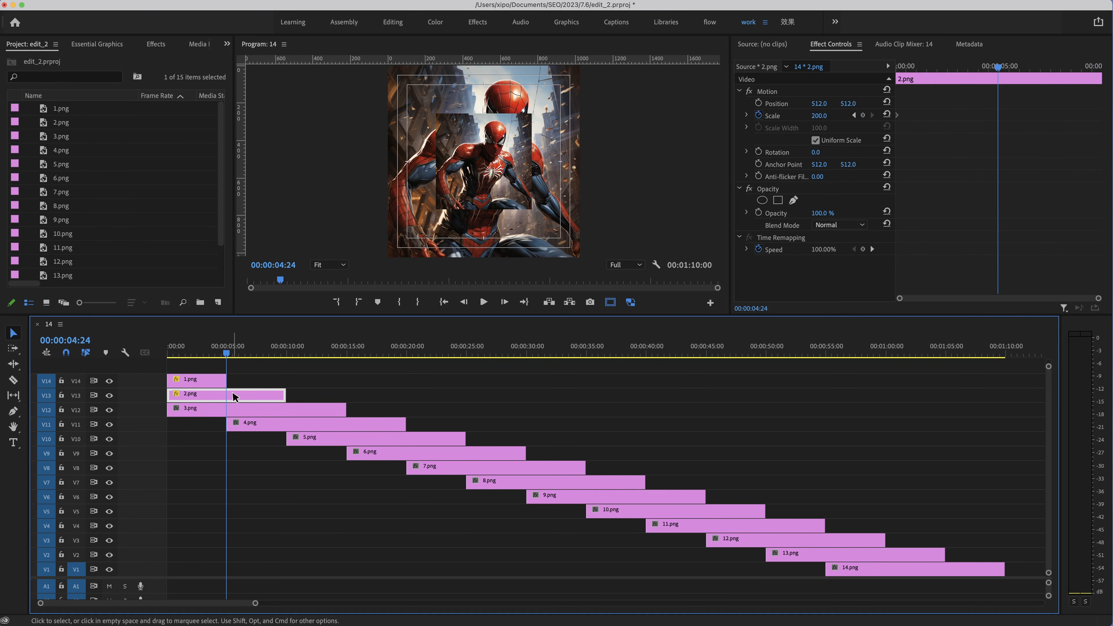
{"action": "left_click", "coordinate": [831, 117]}
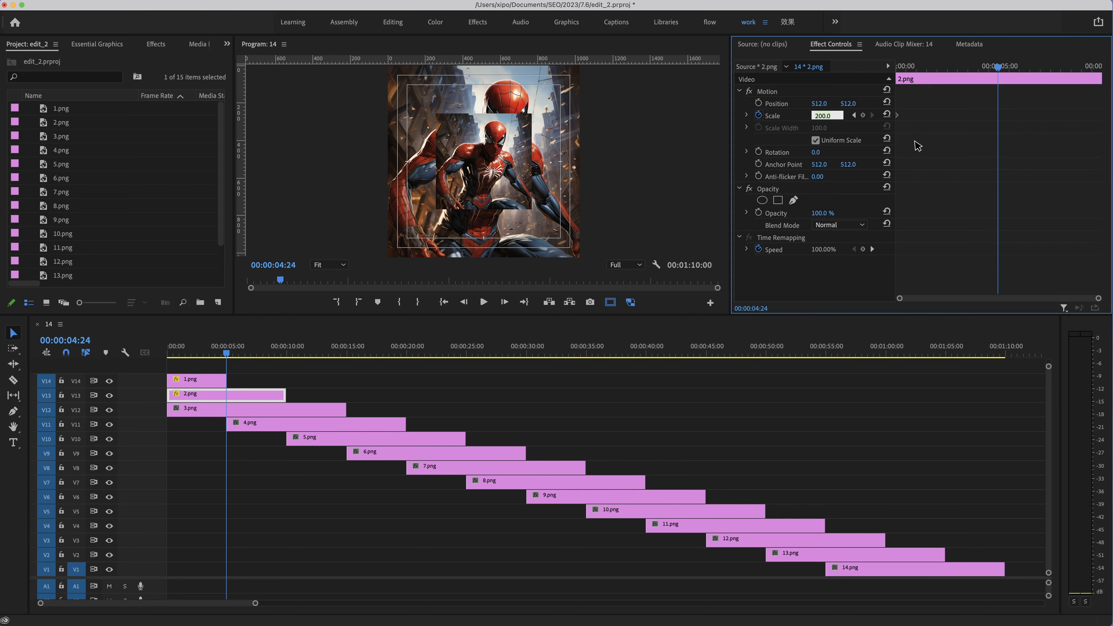
{"action": "key", "text": "Return"}
{"action": "key", "text": "End"}
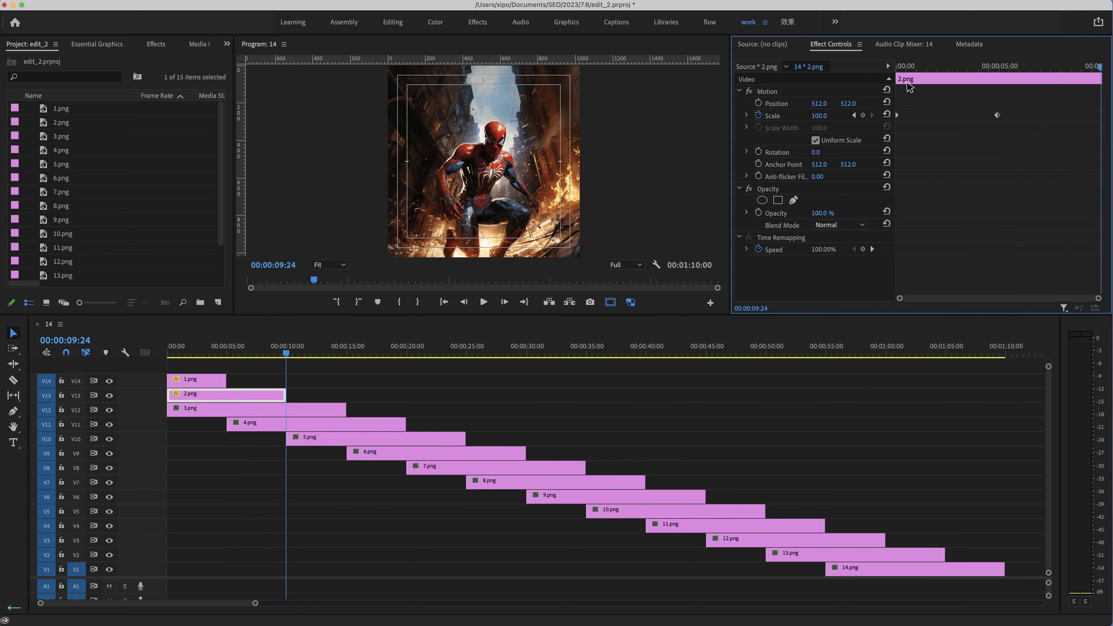
{"action": "left_click", "coordinate": [823, 116]}
{"action": "type", "text": "50"}
{"action": "key", "text": "Return"}
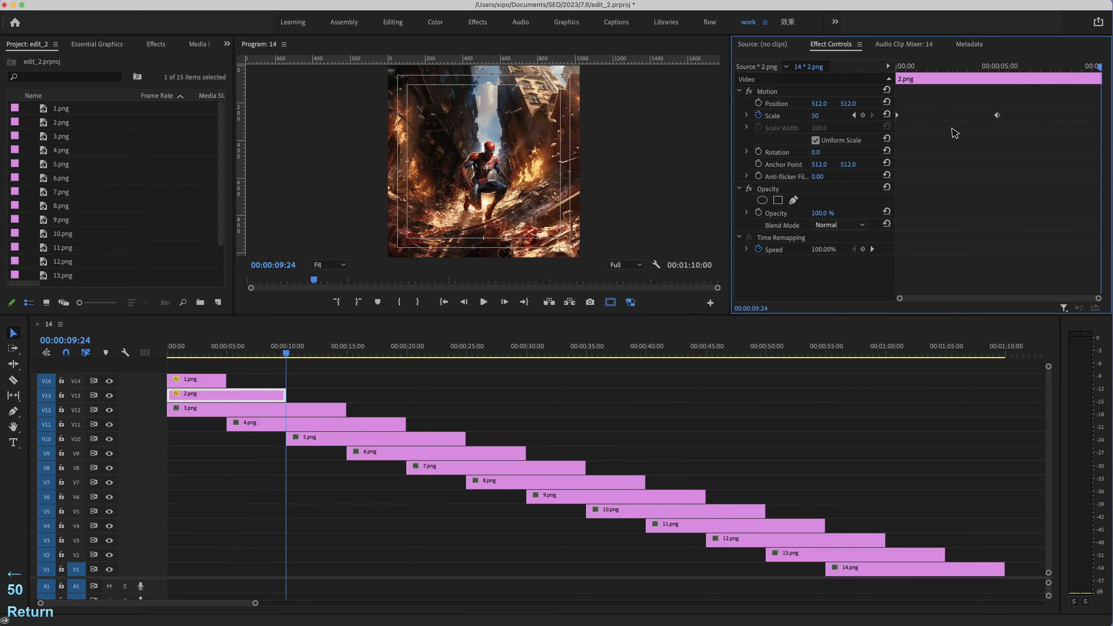
- Keyframe the Scale of 3.png at 400 at the sequence start, 200 at 00:00:04:24, 100 at 00:00:09:24 and 50 at 00:00:14:24
{"action": "left_click_drag", "start_coordinate": [934, 68], "coordinate": [832, 76]}
{"action": "left_click_drag", "start_coordinate": [170, 353], "coordinate": [233, 354]}
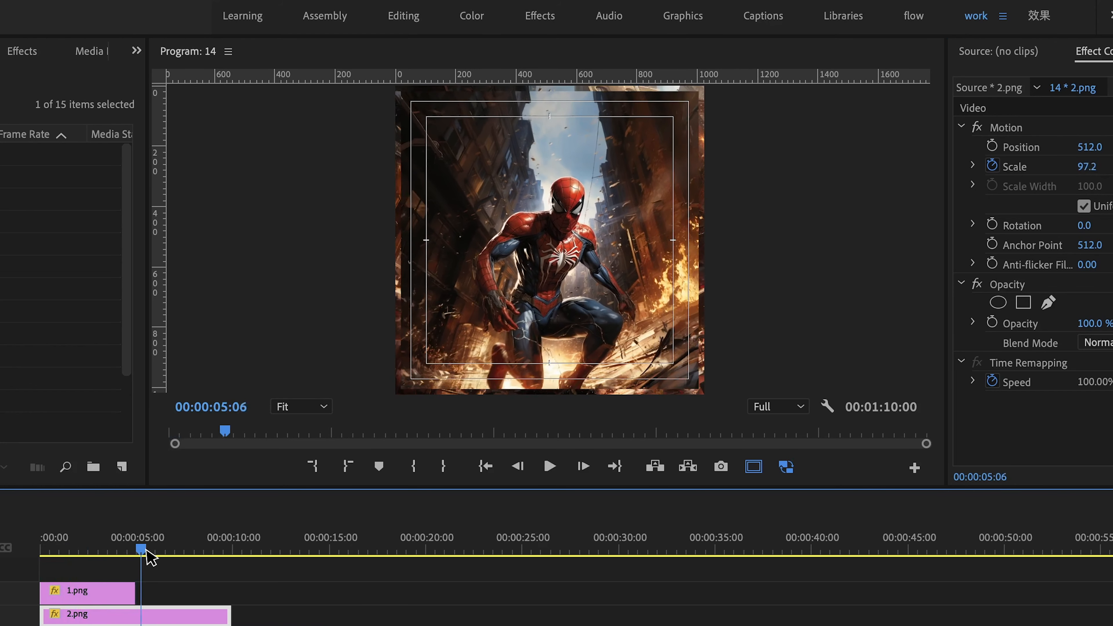
{"action": "mouse_move", "coordinate": [146, 550]}
{"action": "left_mouse_down"}
{"action": "mouse_move", "coordinate": [156, 550]}
{"action": "mouse_move", "coordinate": [117, 550]}
{"action": "mouse_move", "coordinate": [161, 552]}
{"action": "left_mouse_up"}
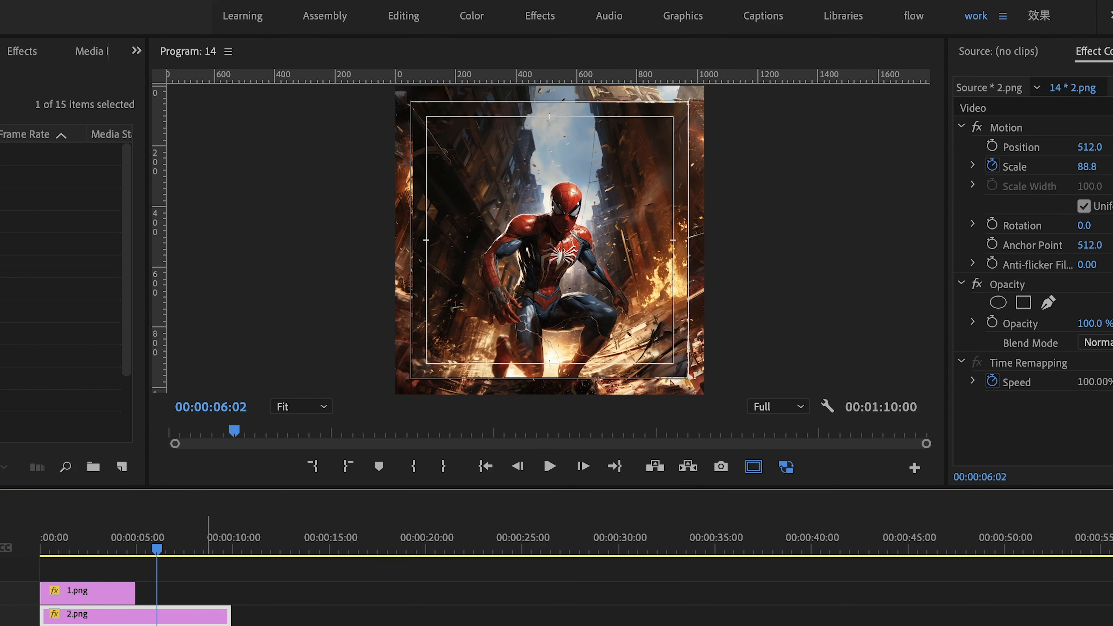
{"action": "left_click", "coordinate": [203, 625]}
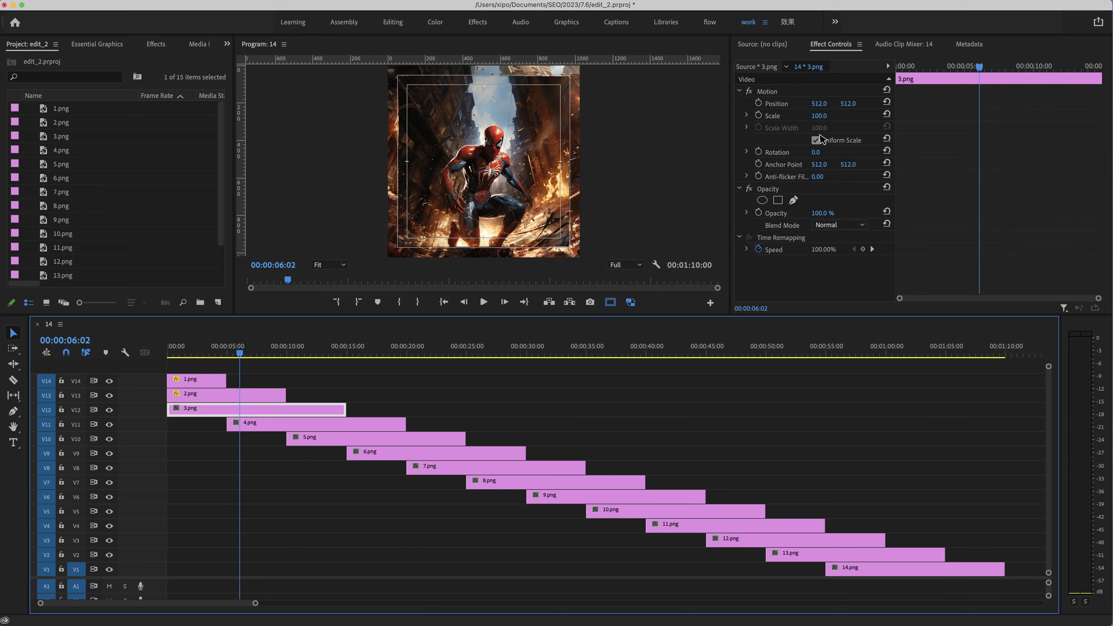
{"action": "left_click_drag", "start_coordinate": [217, 354], "coordinate": [235, 353]}
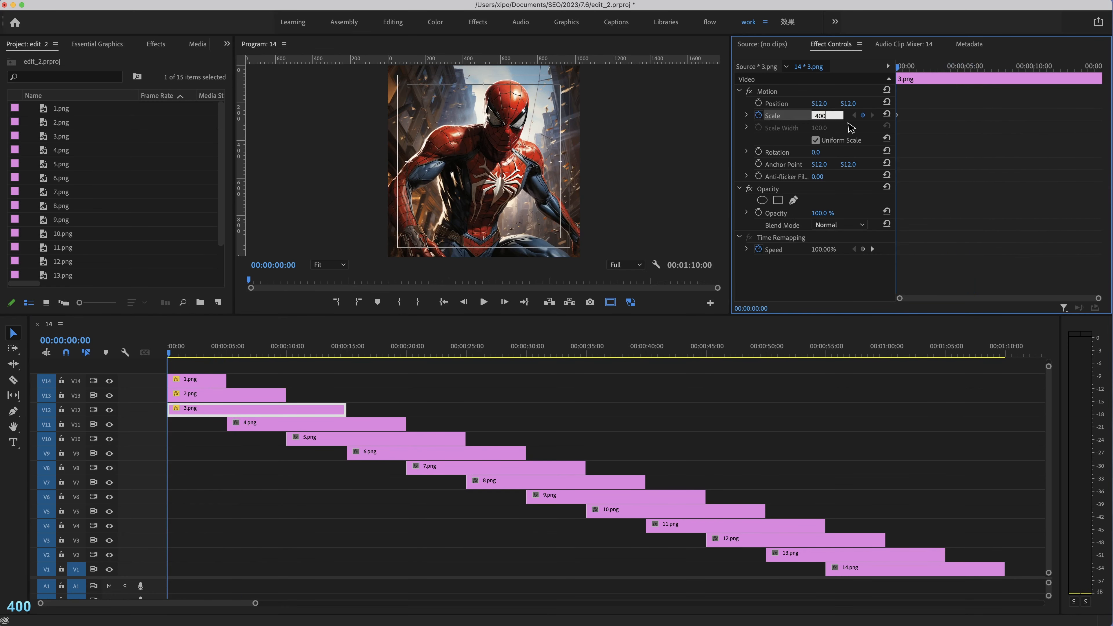
{"action": "key", "text": "Return"}
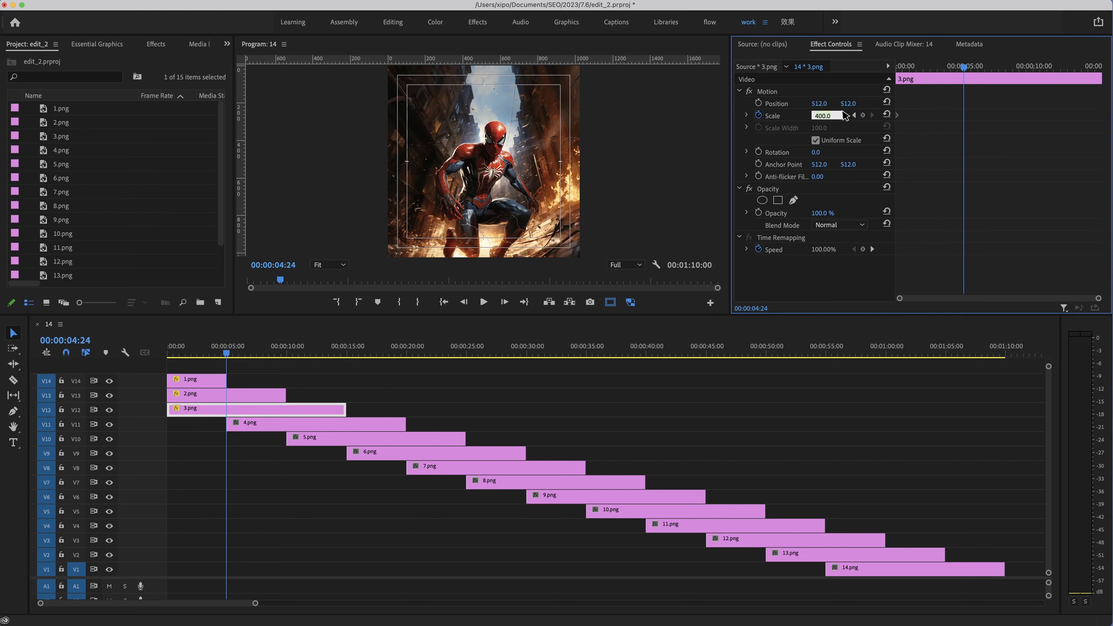
{"action": "type", "text": "00"}
{"action": "key", "text": "Return"}
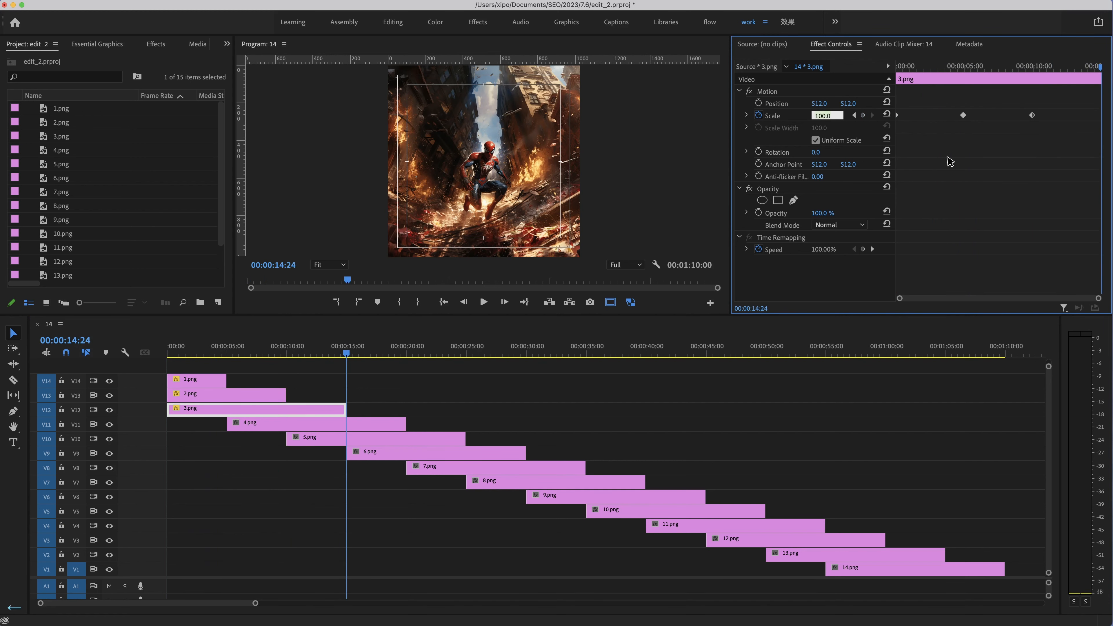
{"action": "key", "text": "Return"}
- Keyframe the Scale of 4.png from its start, with 200 at 00:00:09:24 and 100 five seconds after that
{"action": "mouse_move", "coordinate": [286, 353]}
{"action": "left_mouse_down"}
{"action": "mouse_move", "coordinate": [168, 358]}
{"action": "mouse_move", "coordinate": [286, 359]}
{"action": "left_mouse_up"}
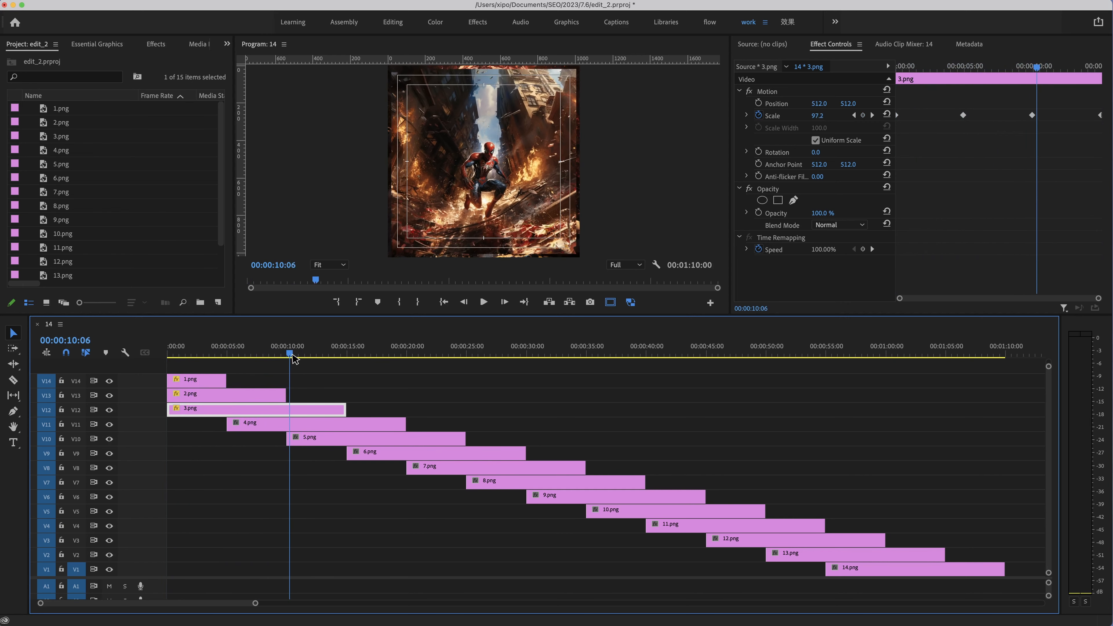
{"action": "left_click", "coordinate": [316, 423]}
{"action": "left_click", "coordinate": [819, 116]}
{"action": "type", "text": "200"}
{"action": "key", "text": "Return"}
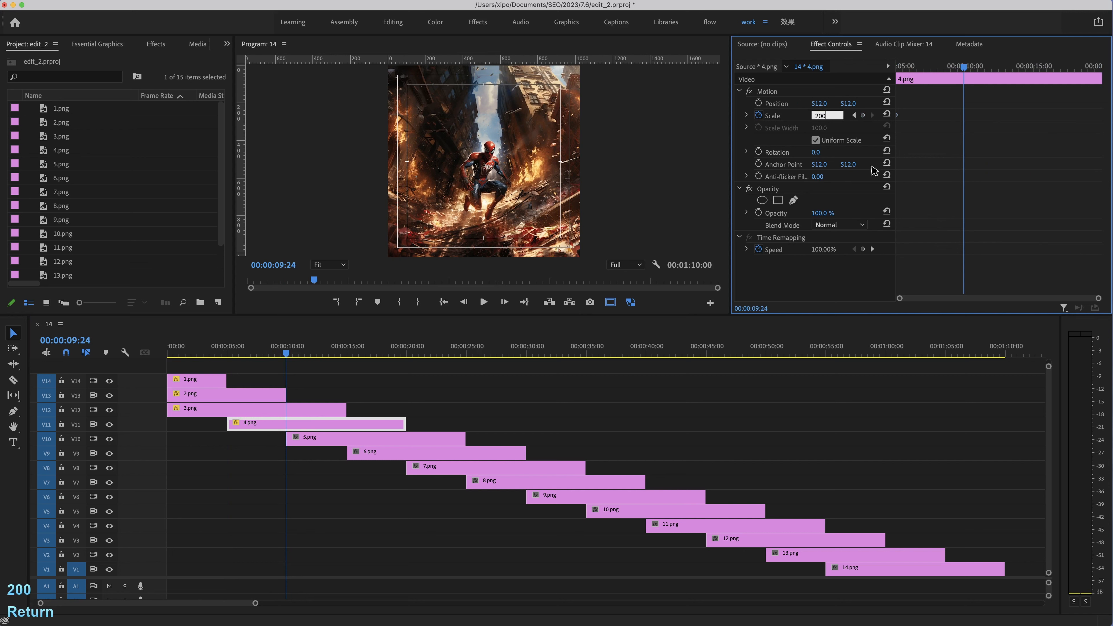
{"action": "left_click", "coordinate": [827, 116]}
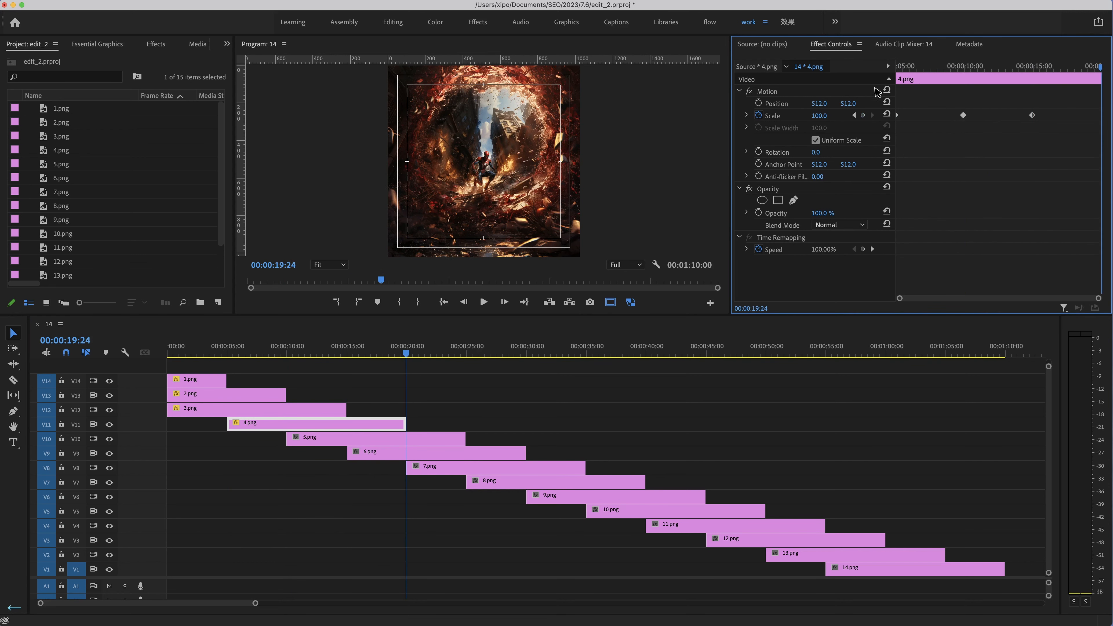
{"action": "left_click", "coordinate": [963, 66]}
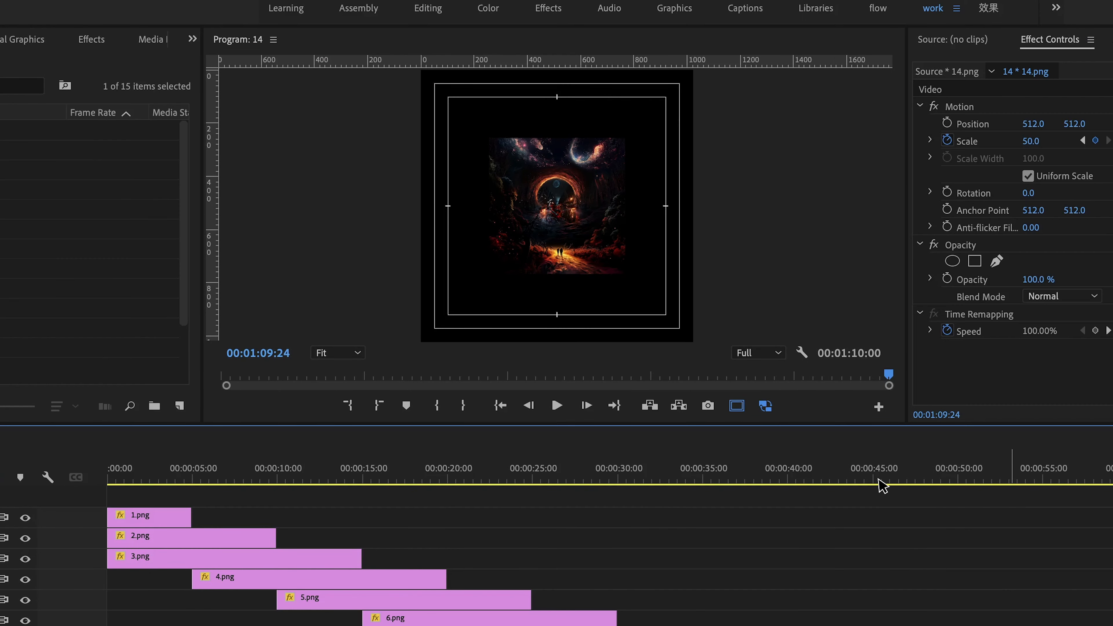
- Trim the end of 14.png back five seconds to 00:01:05:00, level with the end of 13.png
{"action": "left_click_drag", "start_coordinate": [882, 485], "coordinate": [968, 487]}
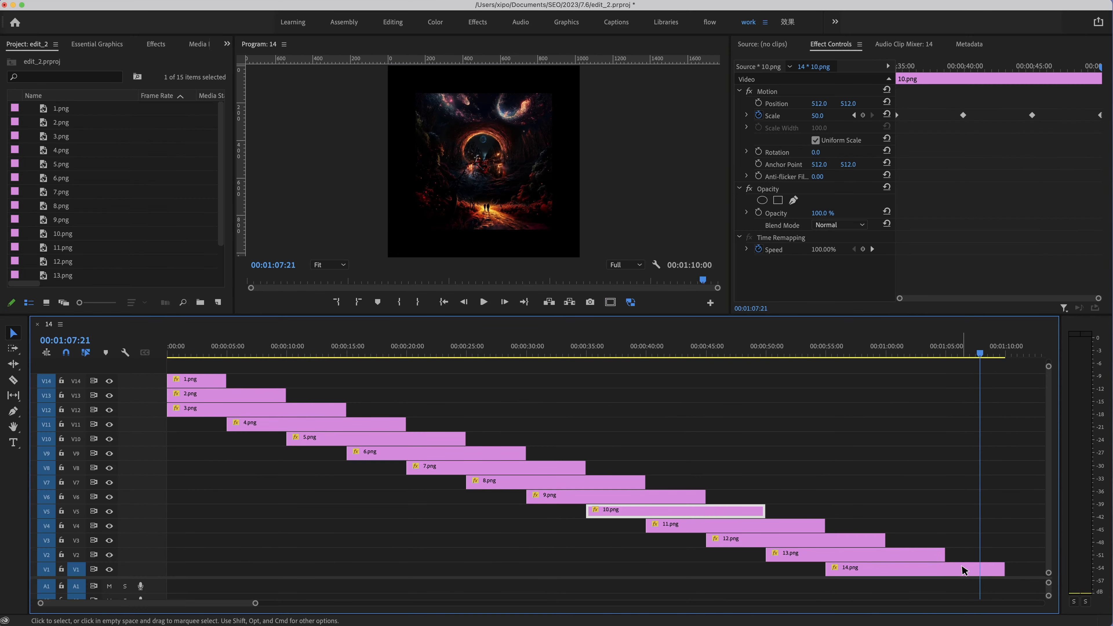
{"action": "left_click_drag", "start_coordinate": [997, 571], "coordinate": [944, 571]}
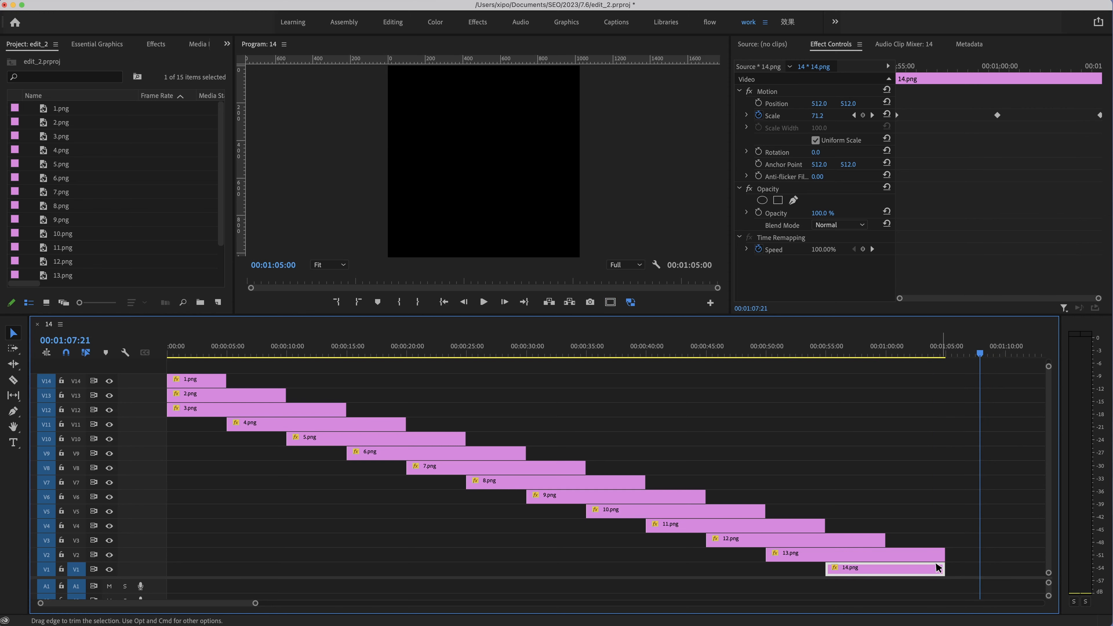
{"action": "left_click_drag", "start_coordinate": [902, 350], "coordinate": [929, 352]}
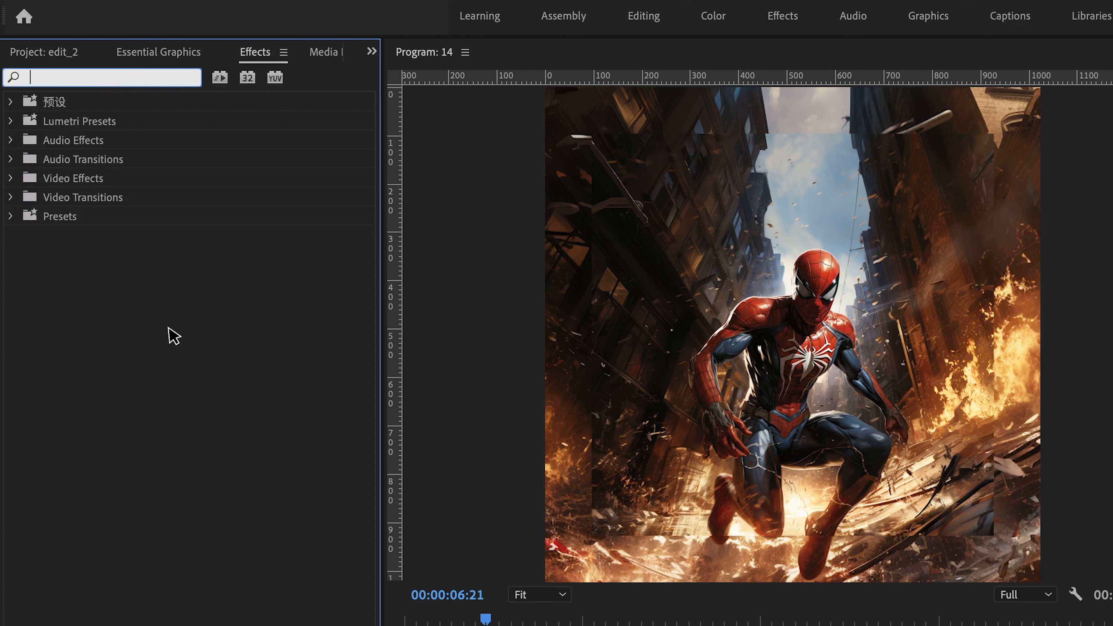
- Find the Crop video effect and apply it to the 1.png clip
{"action": "type", "text": "bl"}
{"action": "key", "text": "BackSpace"}
{"action": "key", "text": "BackSpace"}
{"action": "type", "text": "crop"}
{"action": "left_click", "coordinate": [74, 218]}
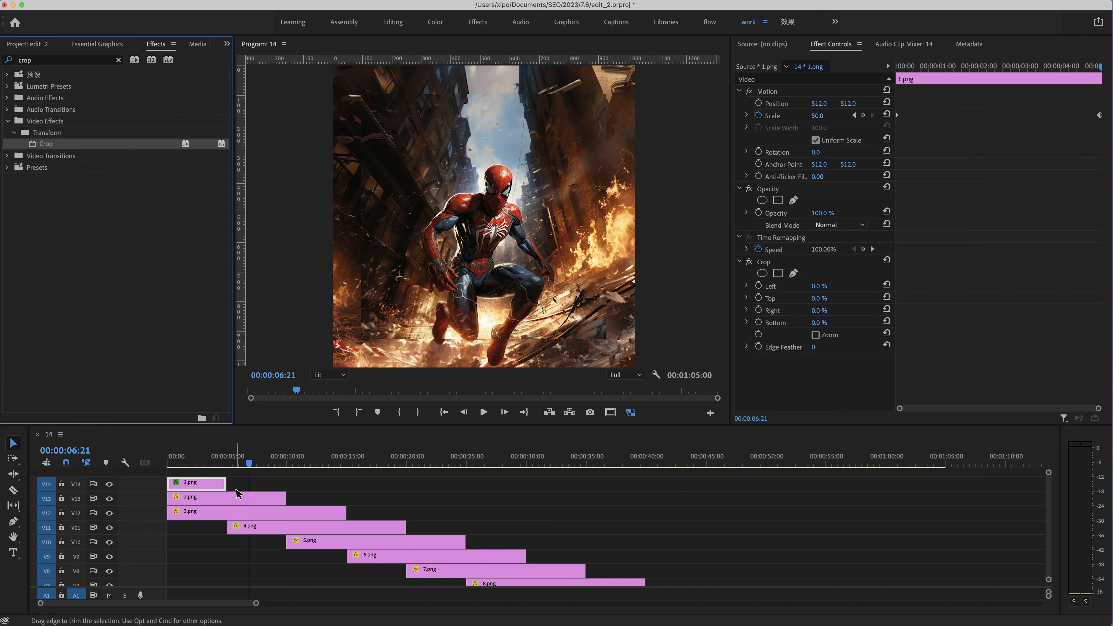
- Set the Crop on 1.png to 5% on all four sides with an Edge Feather of 10
{"action": "left_click_drag", "start_coordinate": [729, 216], "coordinate": [698, 207]}
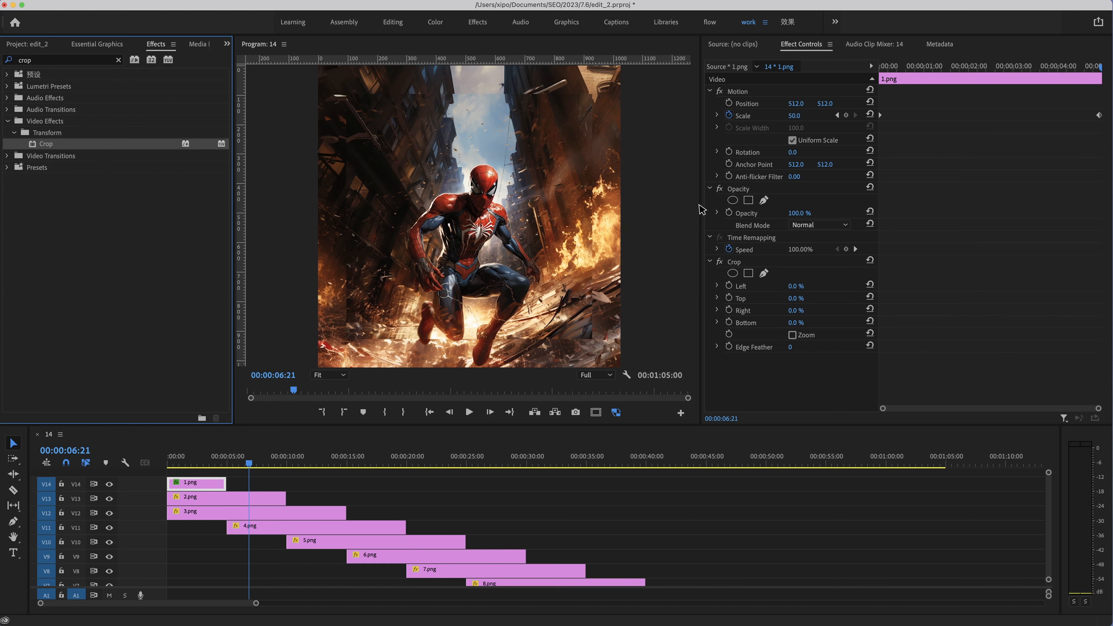
{"action": "left_click", "coordinate": [195, 488]}
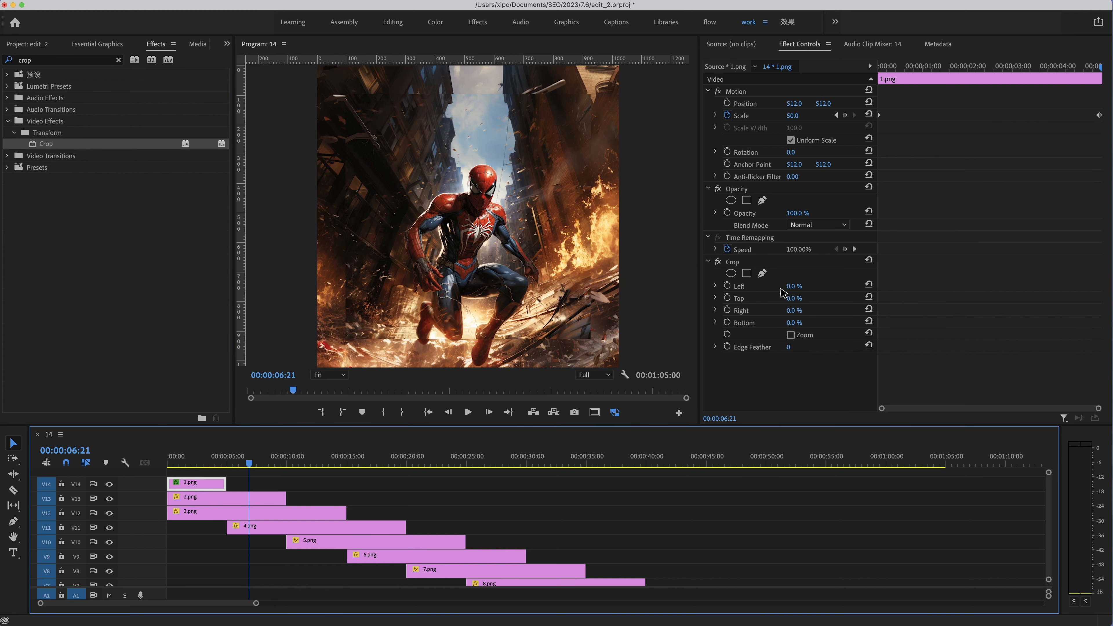
{"action": "left_click", "coordinate": [805, 286]}
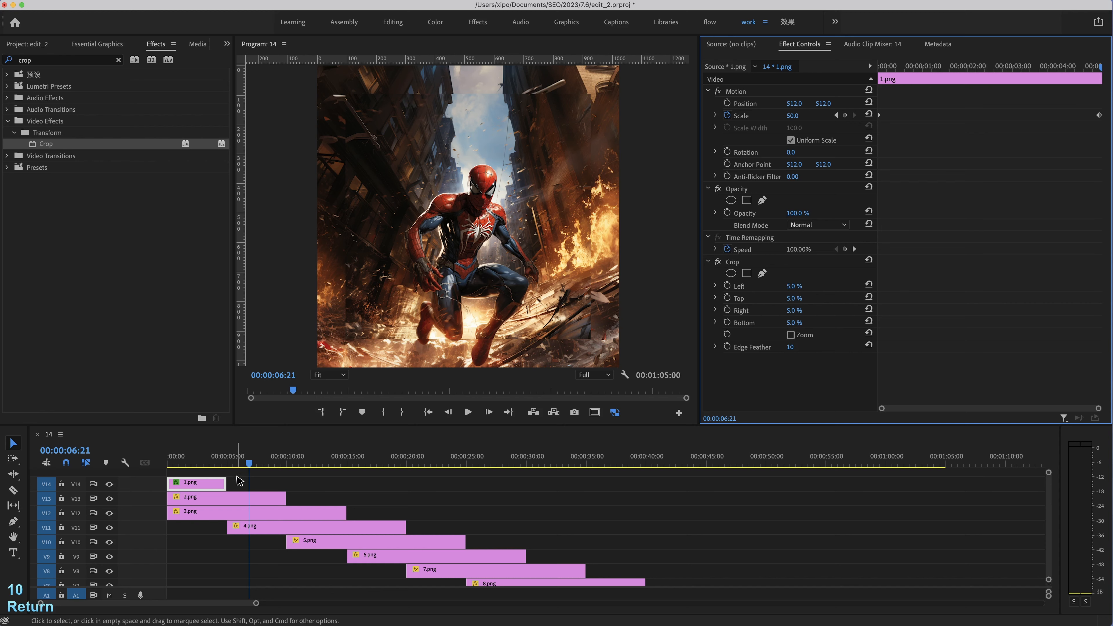
{"action": "left_click_drag", "start_coordinate": [240, 464], "coordinate": [224, 463]}
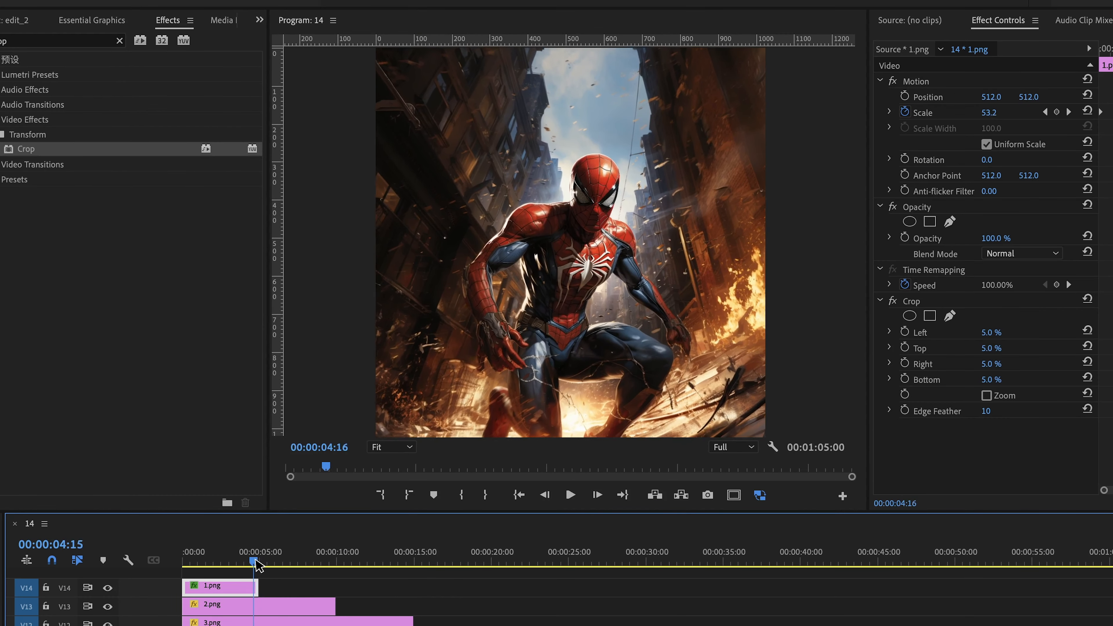
{"action": "left_click_drag", "start_coordinate": [255, 560], "coordinate": [251, 561]}
- Copy the Crop effect of 1.png onto clips 2.png through 14.png and preview the softened edges
{"action": "left_click", "coordinate": [910, 301]}
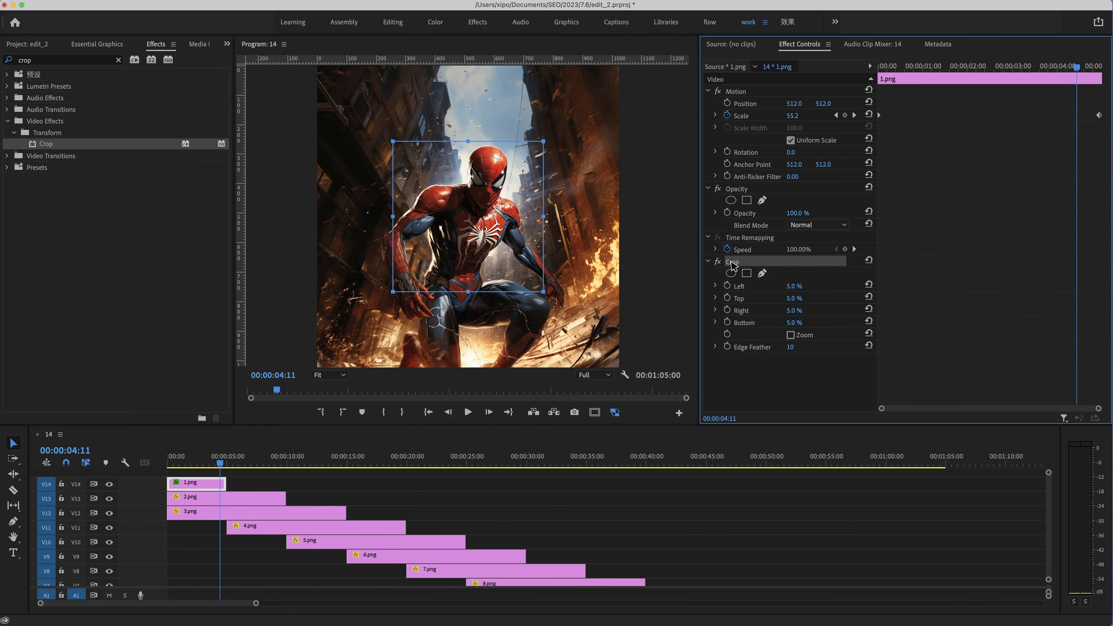
{"action": "left_click_drag", "start_coordinate": [971, 578], "coordinate": [268, 463]}
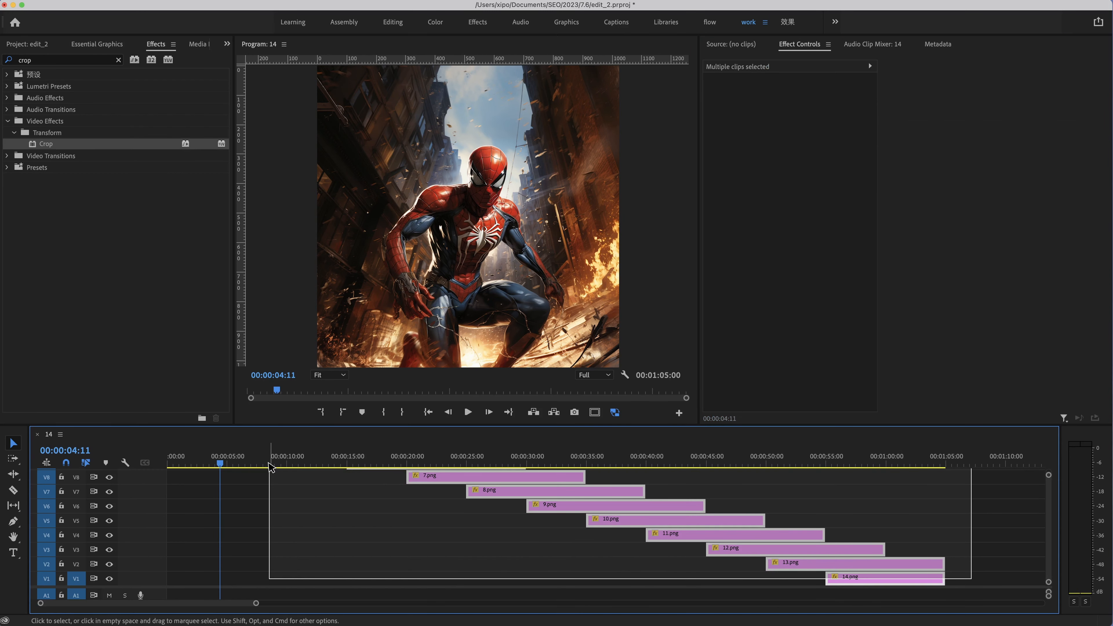
{"action": "key", "text": "super+v"}
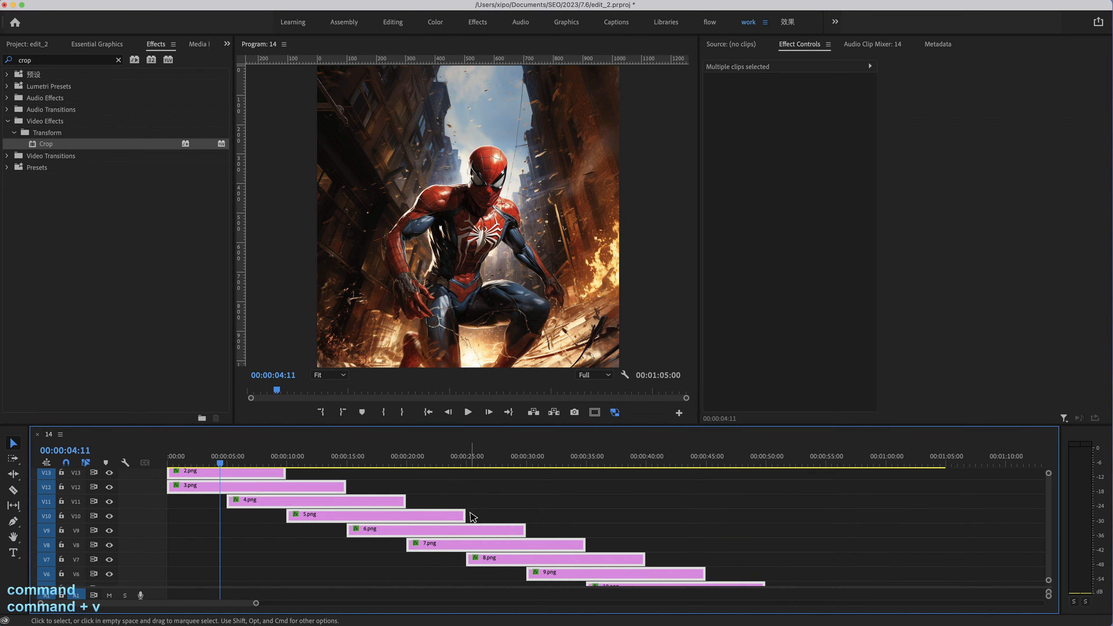
{"action": "left_click", "coordinate": [408, 522]}
{"action": "scroll", "coordinate": [395, 525], "scroll_direction": "up", "scroll_amount": 5}
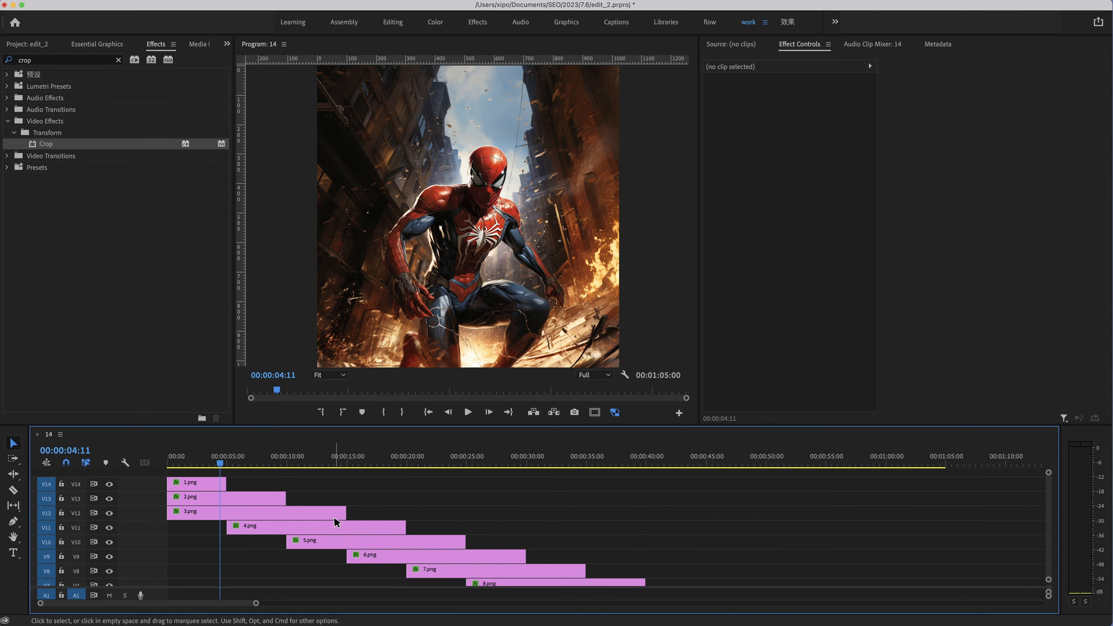
{"action": "left_click", "coordinate": [320, 463]}
{"action": "key", "text": "space"}
{"action": "left_click_drag", "start_coordinate": [323, 466], "coordinate": [211, 464]}
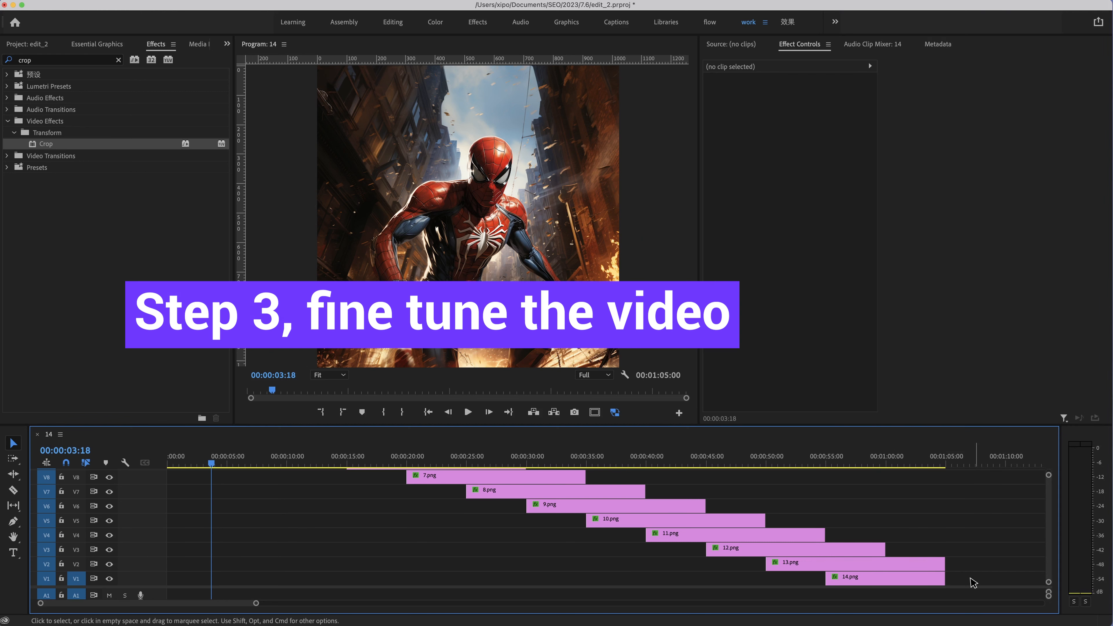
- Nest all the clips from 1.png to 14.png into a single sequence, keeping the default name
{"action": "left_click_drag", "start_coordinate": [666, 556], "coordinate": [227, 471]}
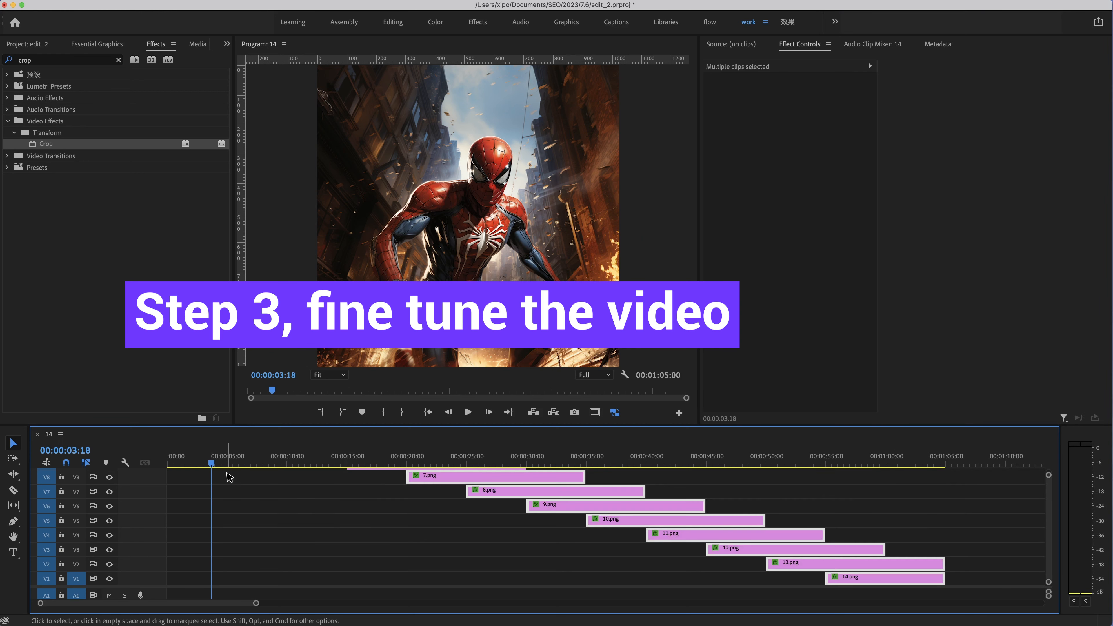
{"action": "scroll", "coordinate": [439, 526], "scroll_direction": "up", "scroll_amount": 5}
{"action": "left_click_drag", "start_coordinate": [347, 528], "coordinate": [173, 473]}
{"action": "right_click", "coordinate": [227, 503]}
{"action": "left_click", "coordinate": [265, 434]}
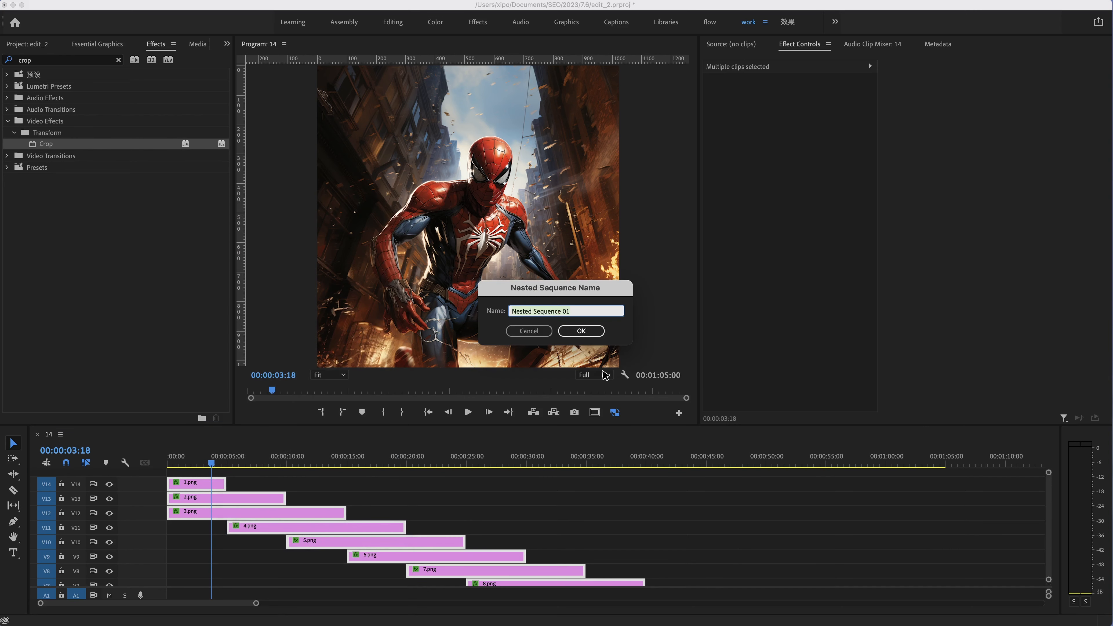
{"action": "left_click", "coordinate": [582, 330]}
- Shorten the nested clip to 00:00:15:05 with the Rate Stretch Tool and play back the faster zoom
{"action": "left_click", "coordinate": [286, 581]}
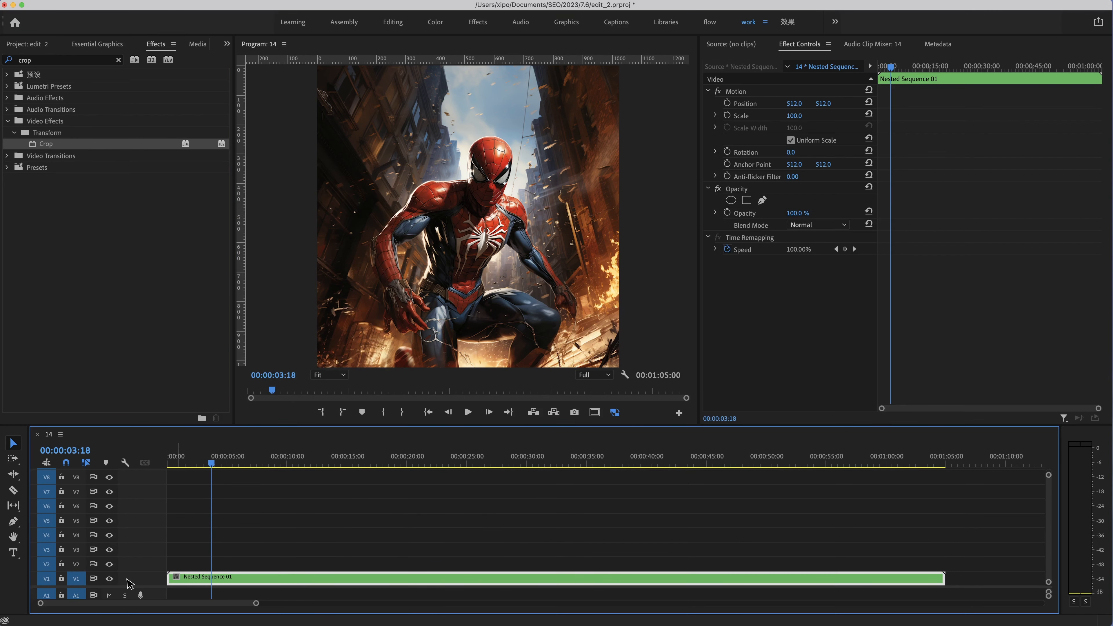
{"action": "left_click_drag", "start_coordinate": [112, 549], "coordinate": [114, 547]}
{"action": "left_click", "coordinate": [14, 475]}
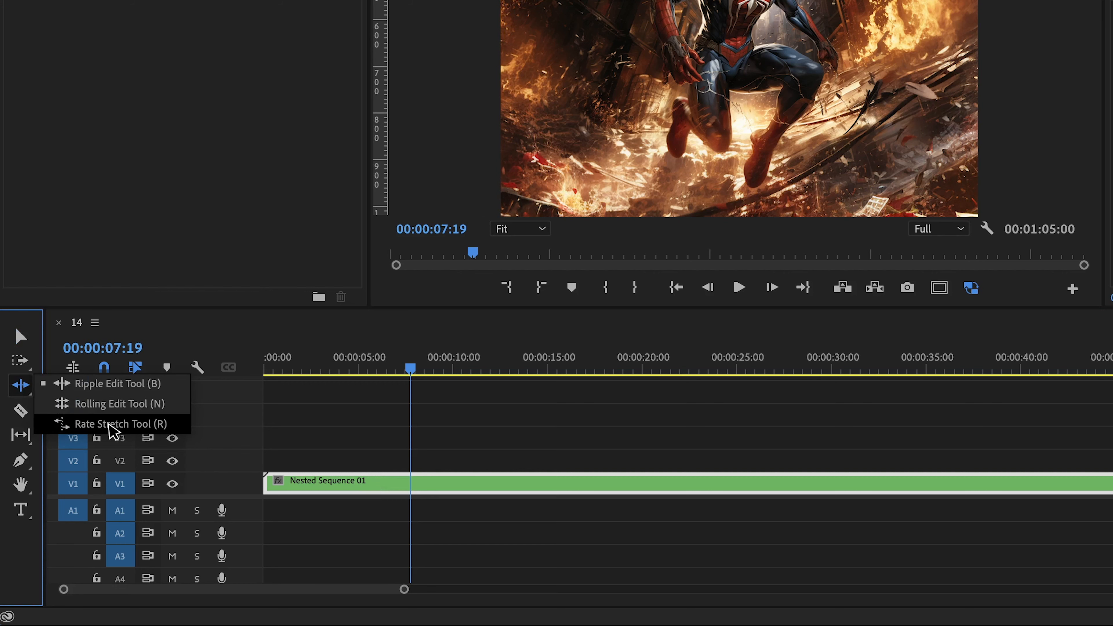
{"action": "left_click", "coordinate": [109, 424]}
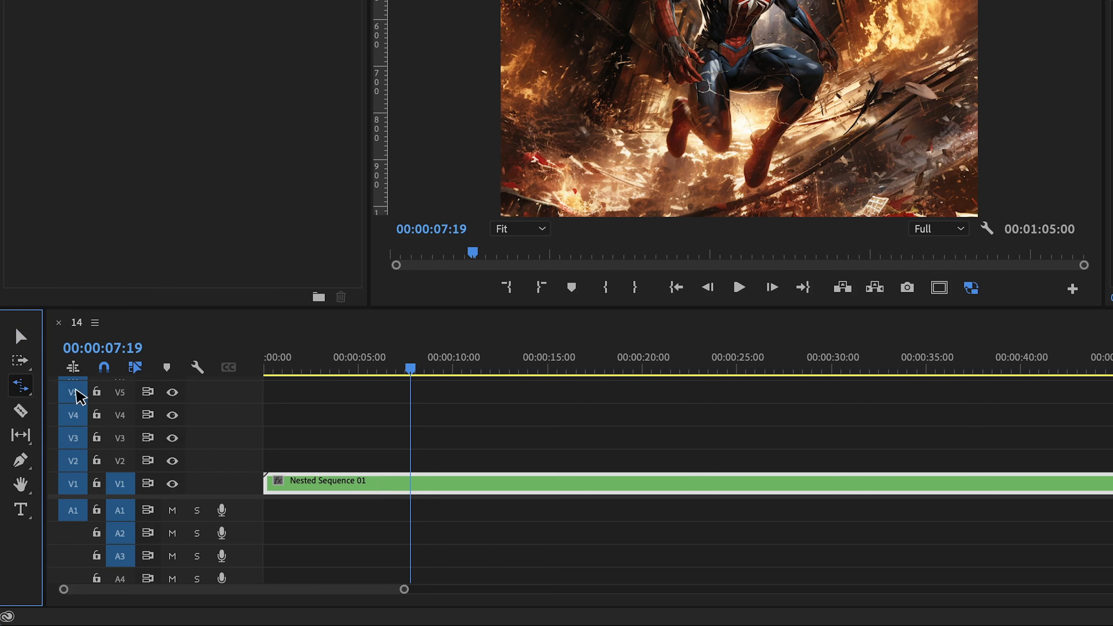
{"action": "left_click_drag", "start_coordinate": [942, 536], "coordinate": [866, 535]}
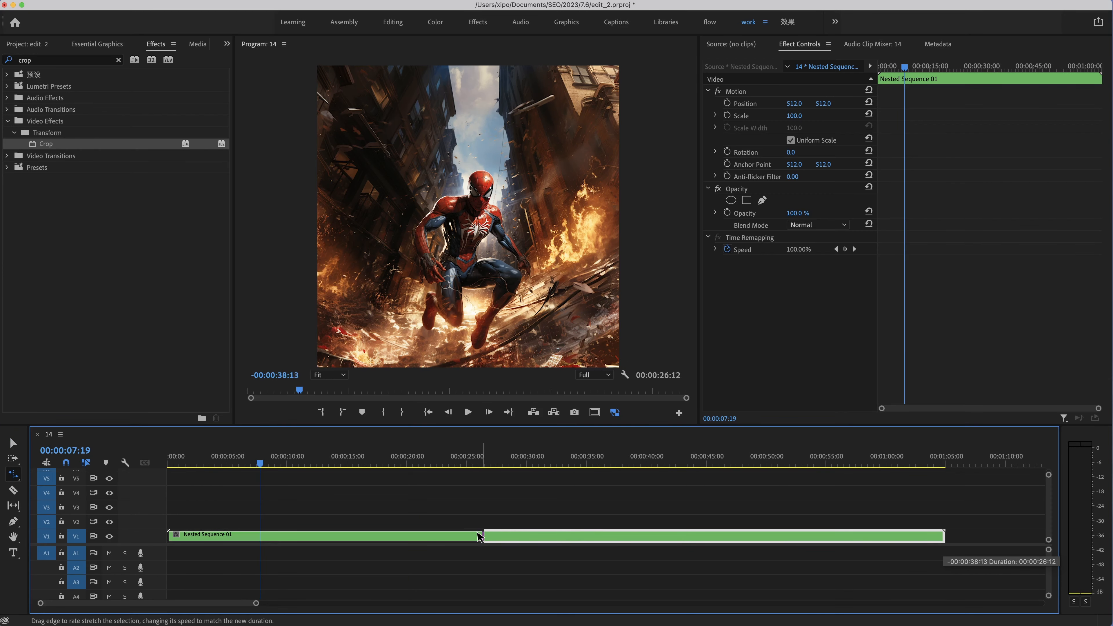
{"action": "left_click_drag", "start_coordinate": [479, 536], "coordinate": [348, 536]}
{"action": "left_click_drag", "start_coordinate": [348, 536], "coordinate": [349, 536]}
{"action": "key", "text": "space"}
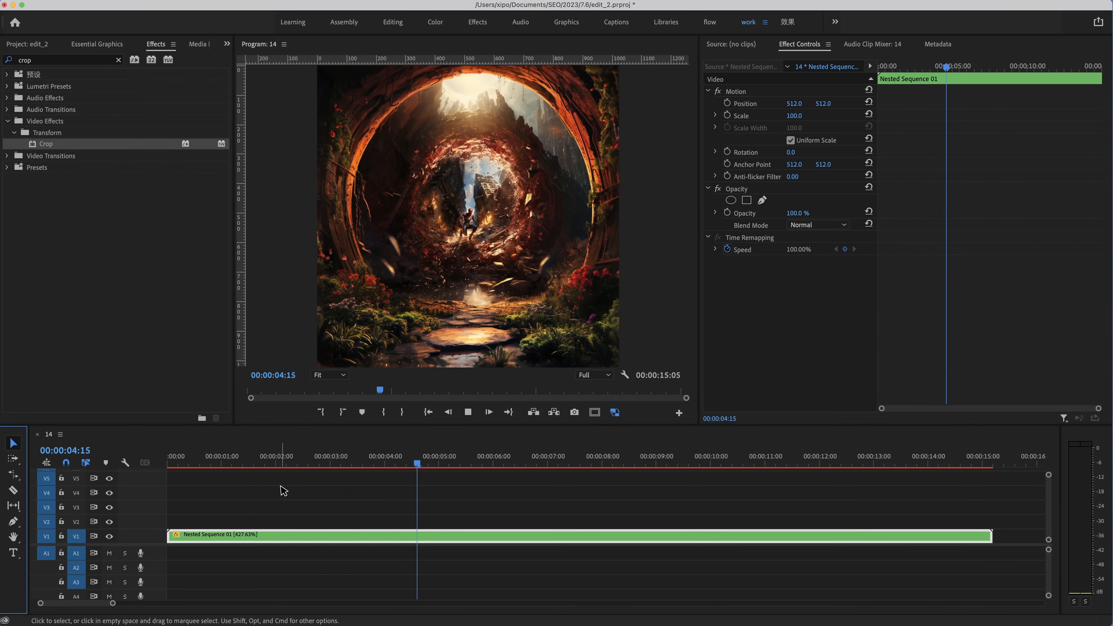
- Review the nested clip's speed and duration settings, accept them without edits, and preview the video
{"action": "right_click", "coordinate": [690, 538]}
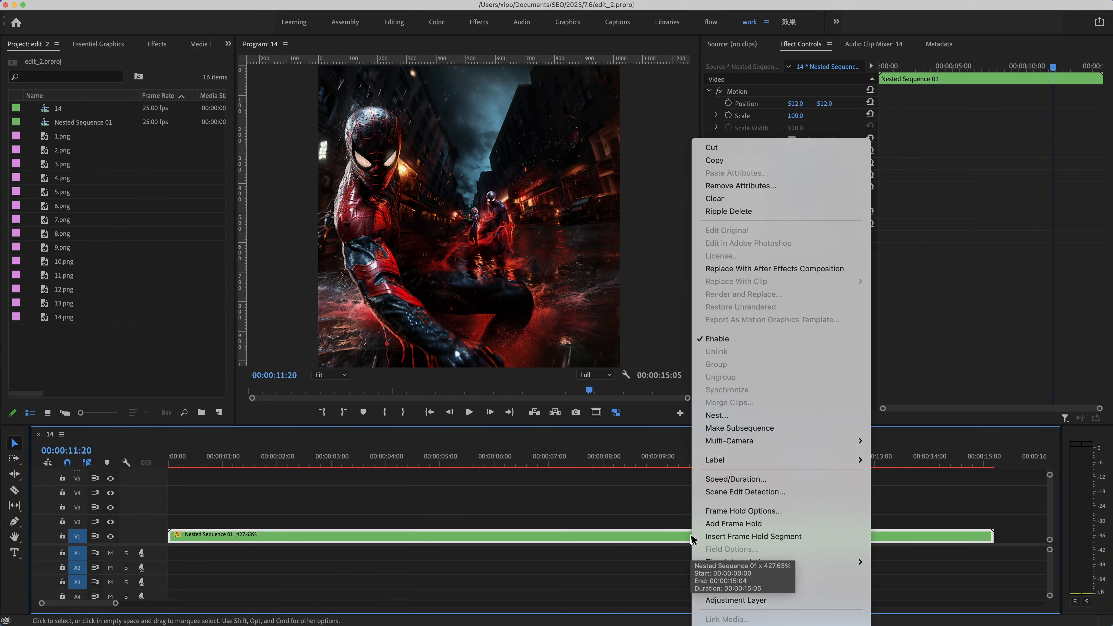
{"action": "left_click", "coordinate": [740, 479]}
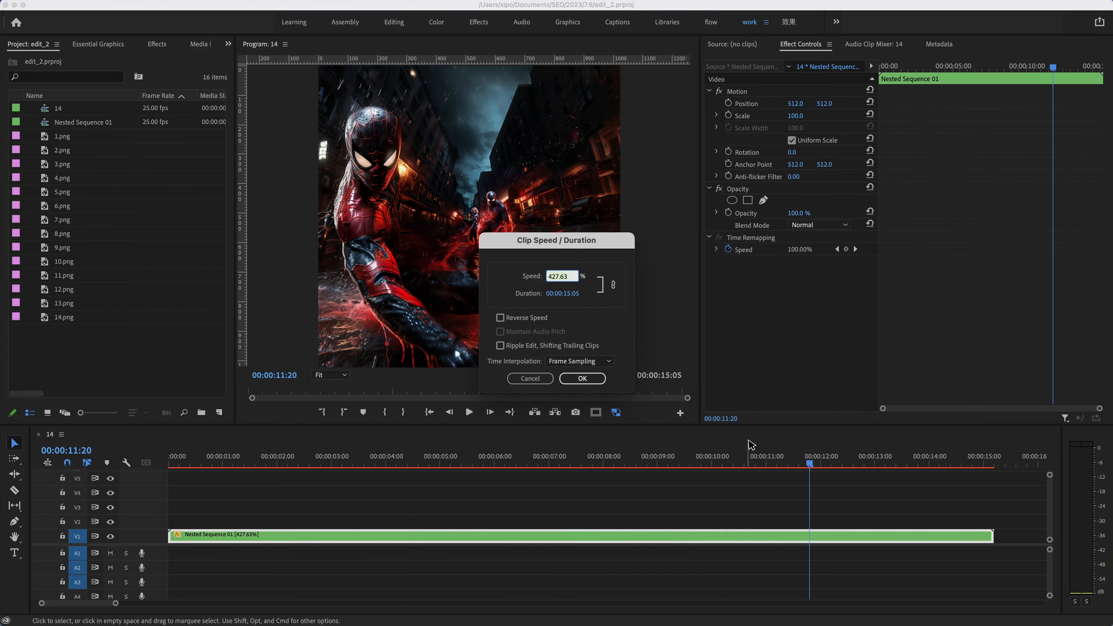
{"action": "left_click", "coordinate": [582, 378]}
{"action": "key", "text": "space"}
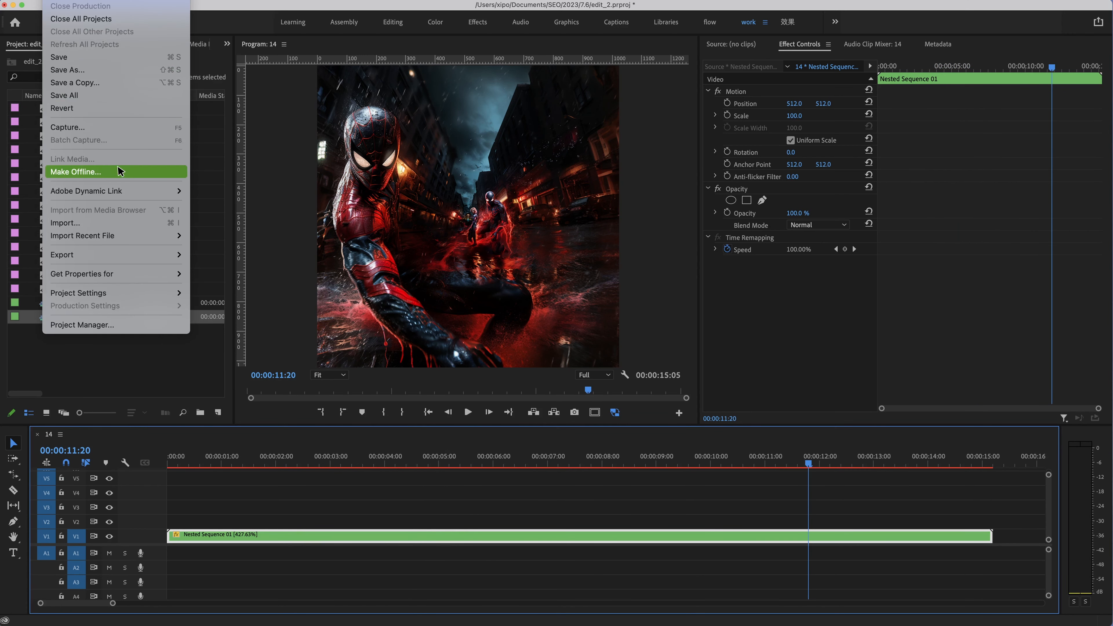
- Review the media export settings for the sequence, leave them without exporting, and save the project
{"action": "mouse_move", "coordinate": [89, 258]}
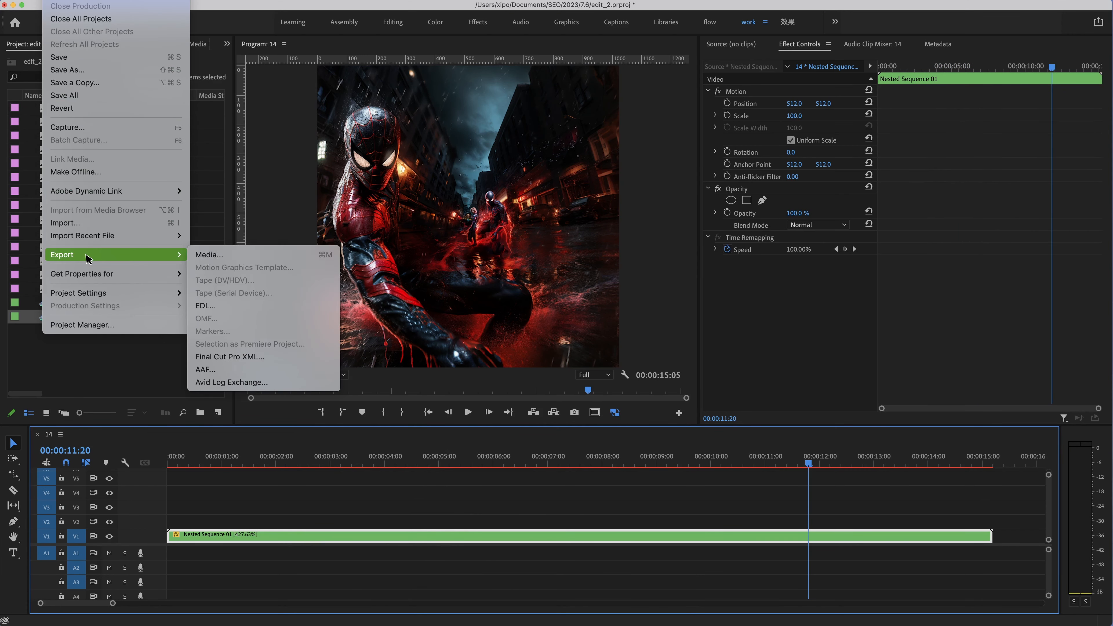
{"action": "left_click", "coordinate": [211, 256]}
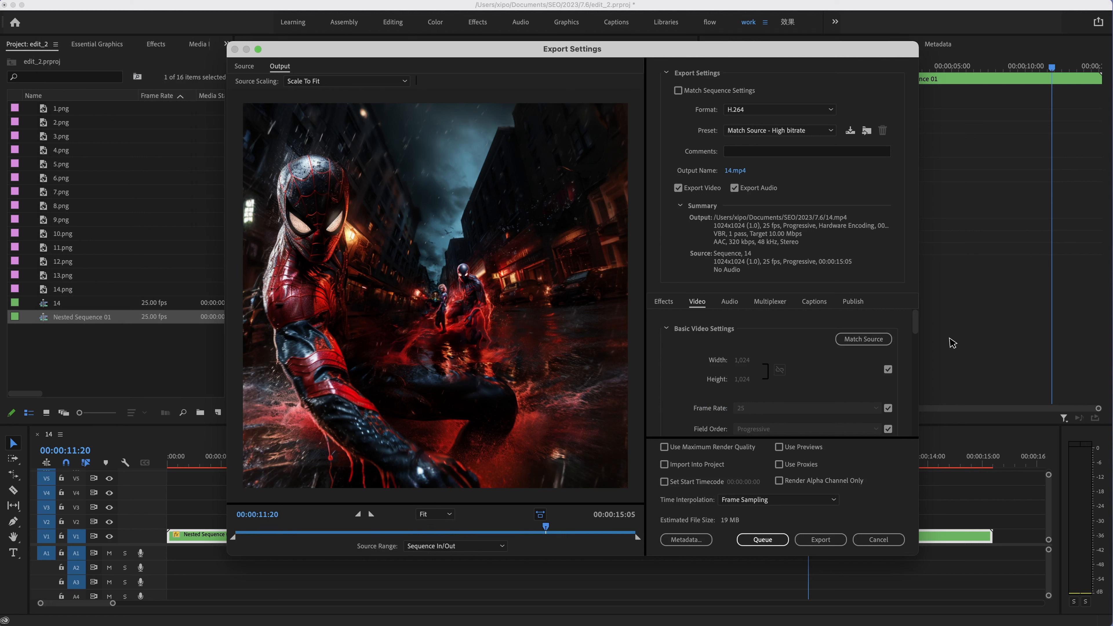
{"action": "left_click", "coordinate": [878, 540]}
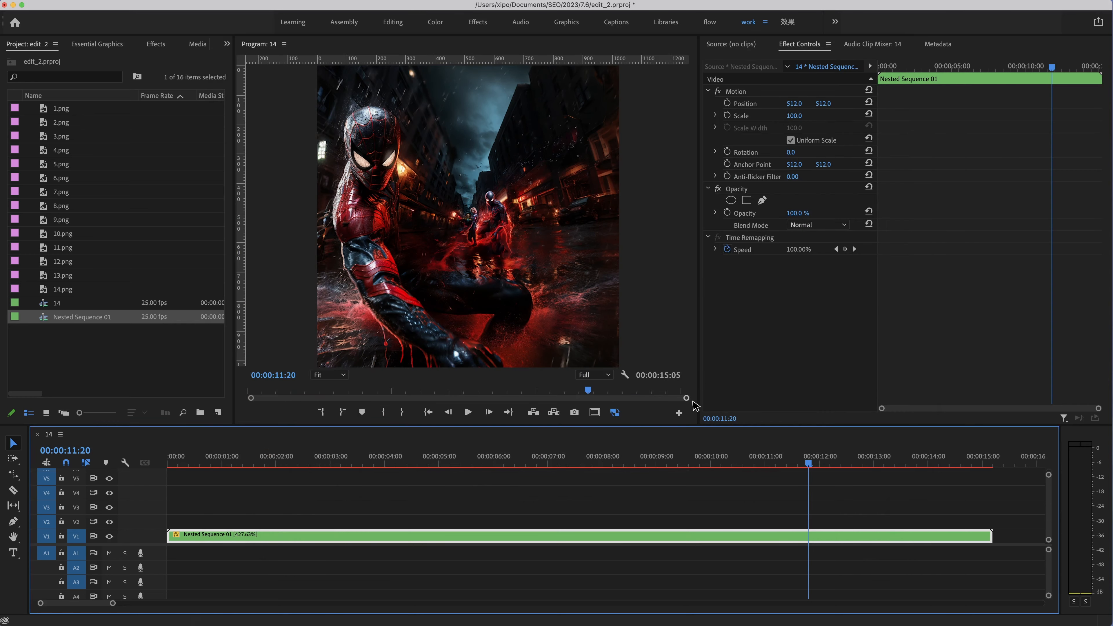
{"action": "left_click", "coordinate": [680, 498]}
{"action": "key", "text": "super+s"}
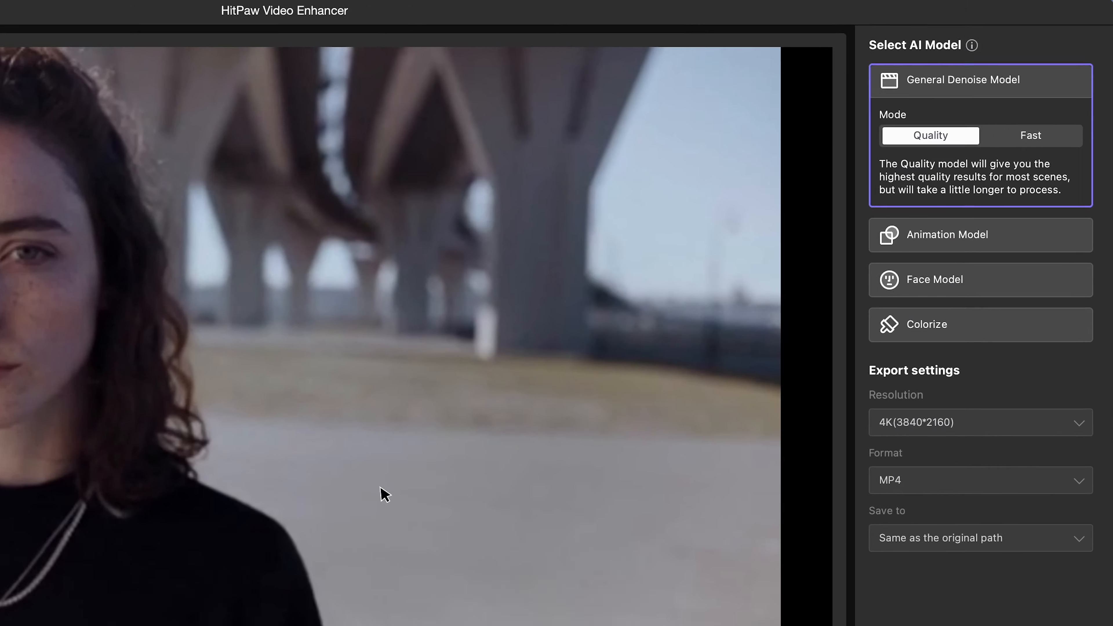
{"action": "left_click", "coordinate": [1007, 167]}
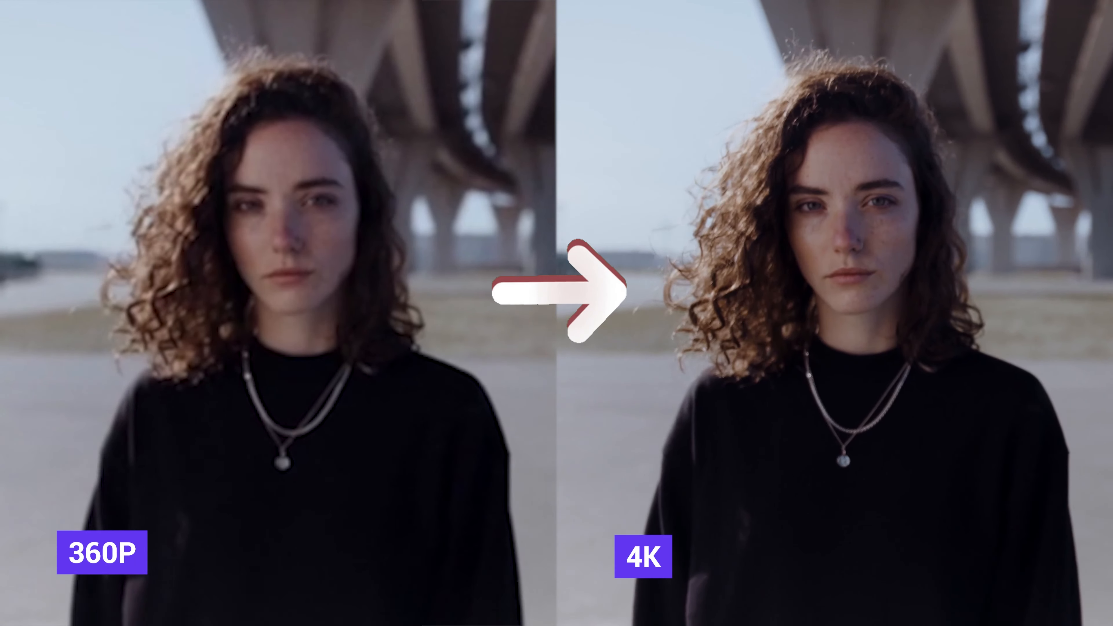